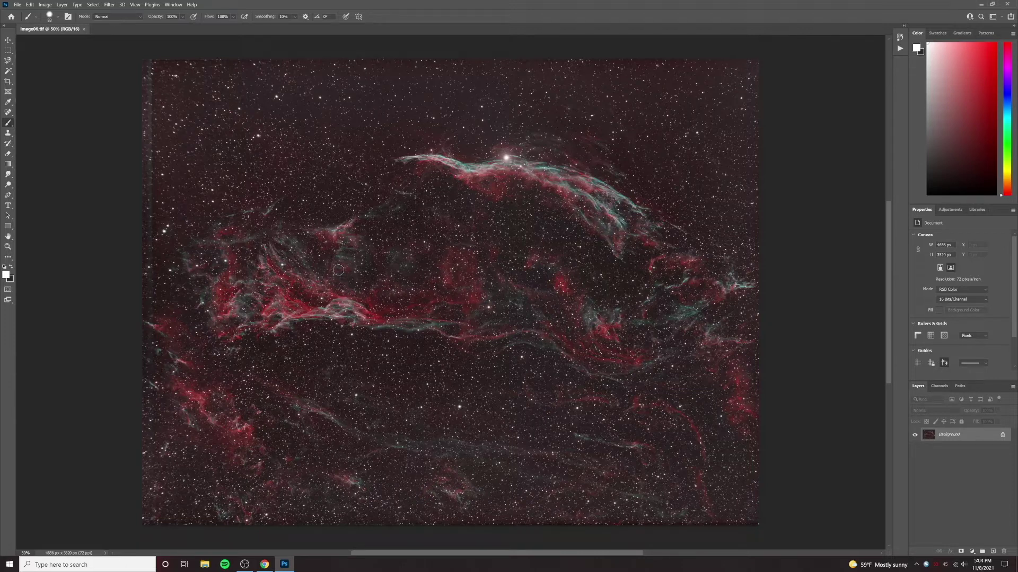
# - Inspect the recorded Star Mask action in the Actions list
pyautogui.click(900, 50)
pyautogui.click(770, 69)
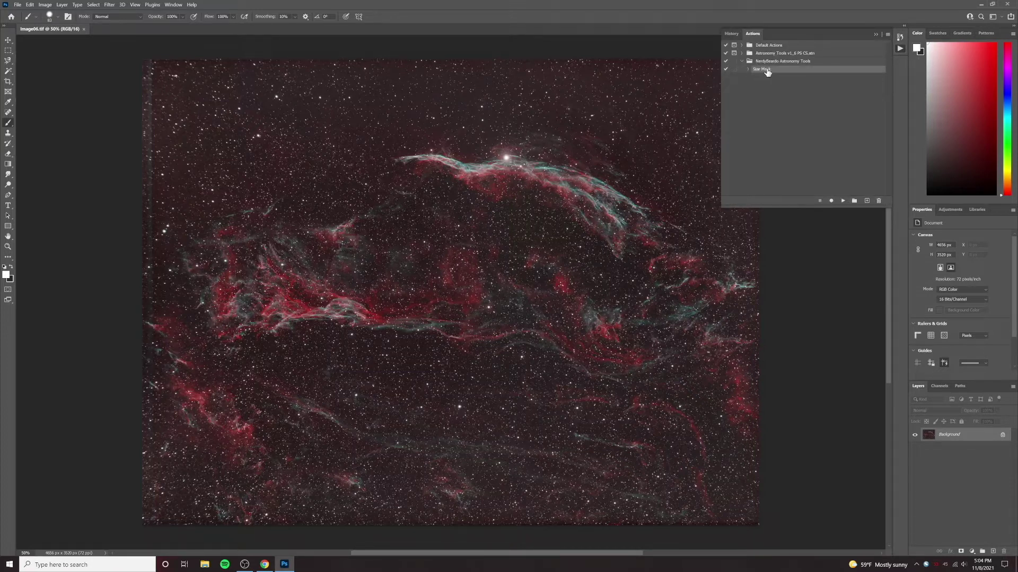
pyautogui.click(874, 34)
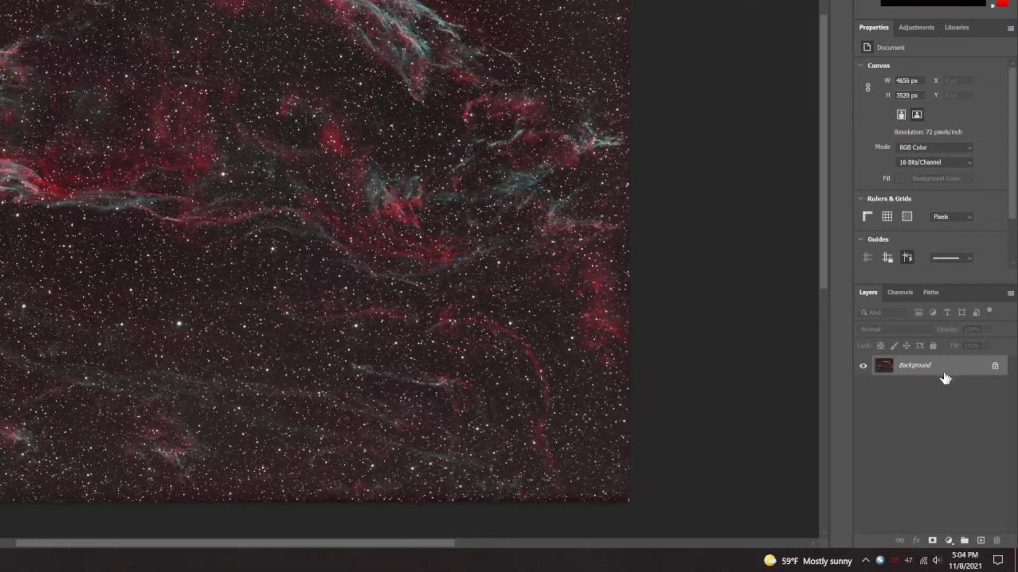
# - Duplicate the Background layer and name the copy Original
pyautogui.moveTo(932, 368); pyautogui.dragTo(978, 539)
pyautogui.doubleClick(922, 366)
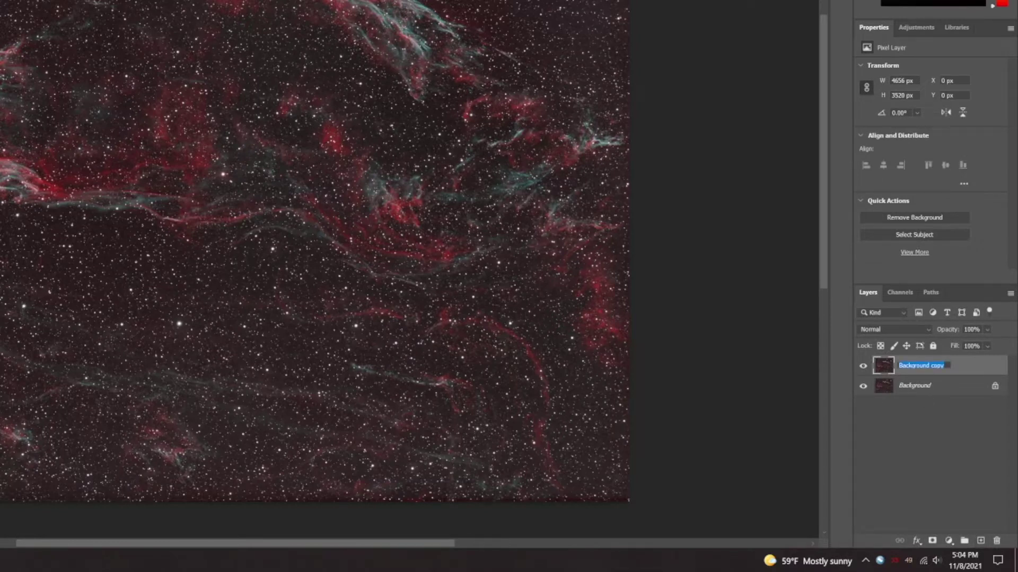
pyautogui.write('Original')
pyautogui.press('Return')
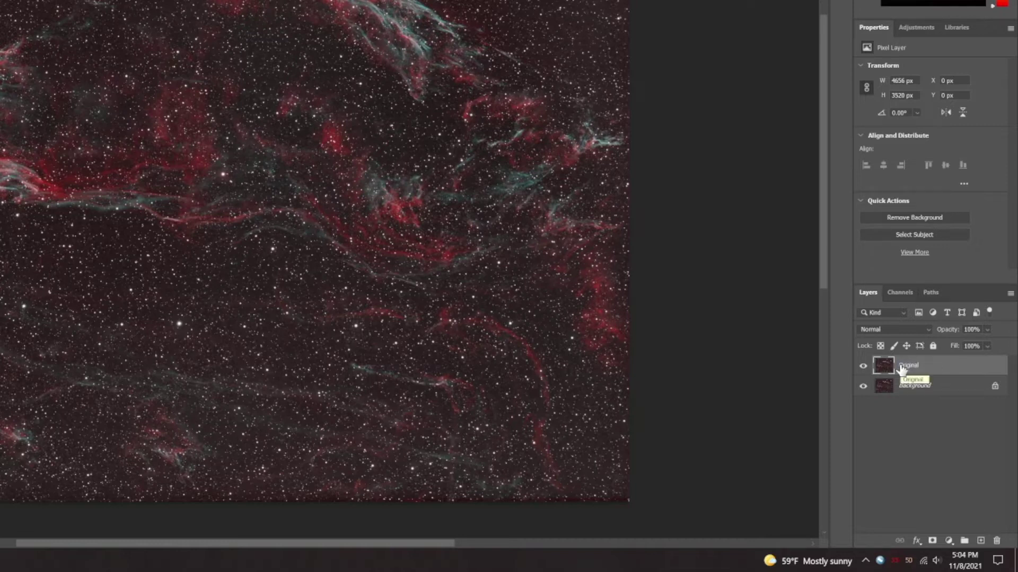
# - Duplicate the Original layer and name the new copy Starless
pyautogui.moveTo(902, 369); pyautogui.dragTo(981, 541)
pyautogui.doubleClick(914, 366)
pyautogui.write('Starless')
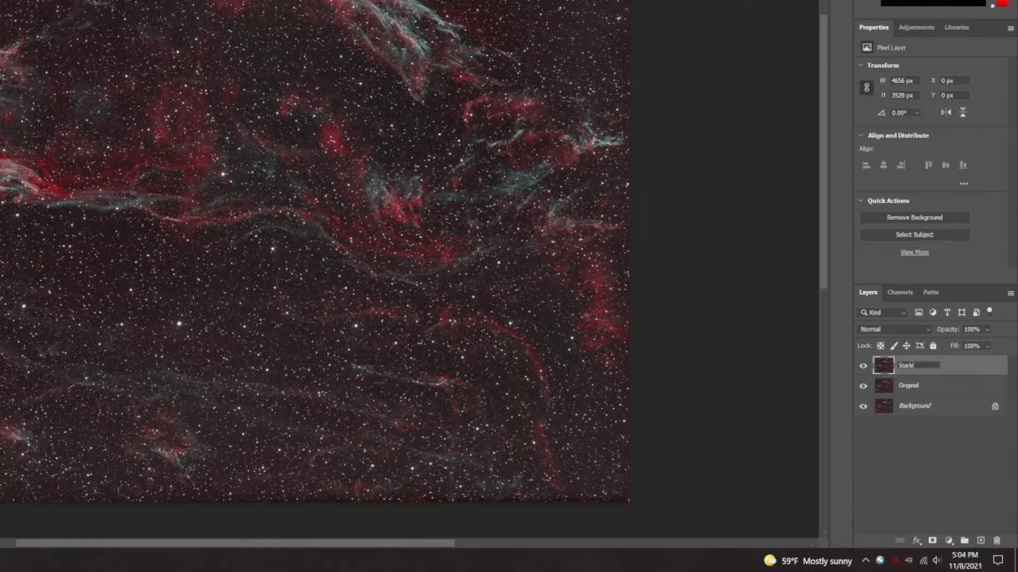
pyautogui.press('Return')
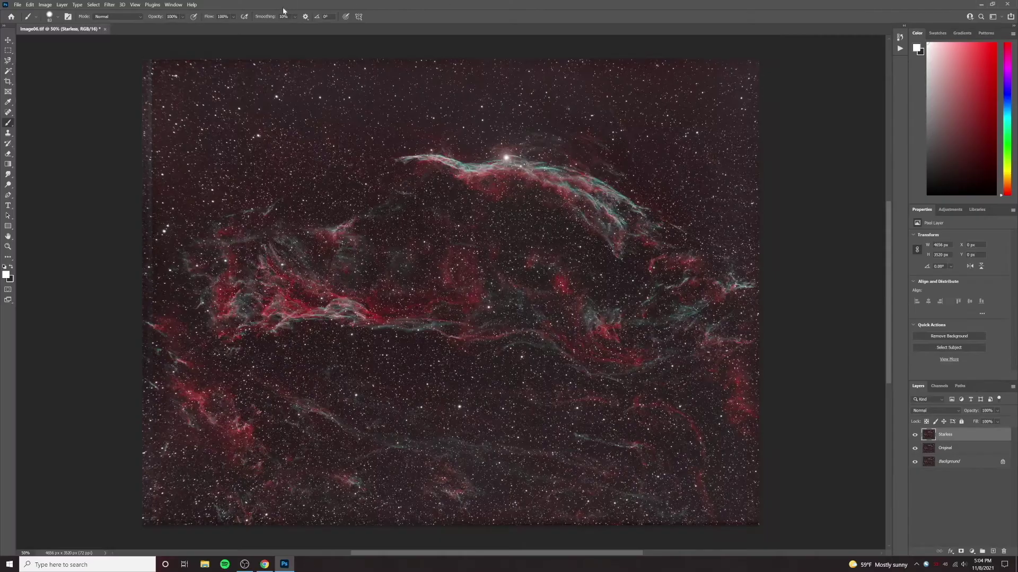
# - Strip the stars from the Starless layer with Filter > RC-Astro > StarXTerminator at default settings
pyautogui.click(134, 5)
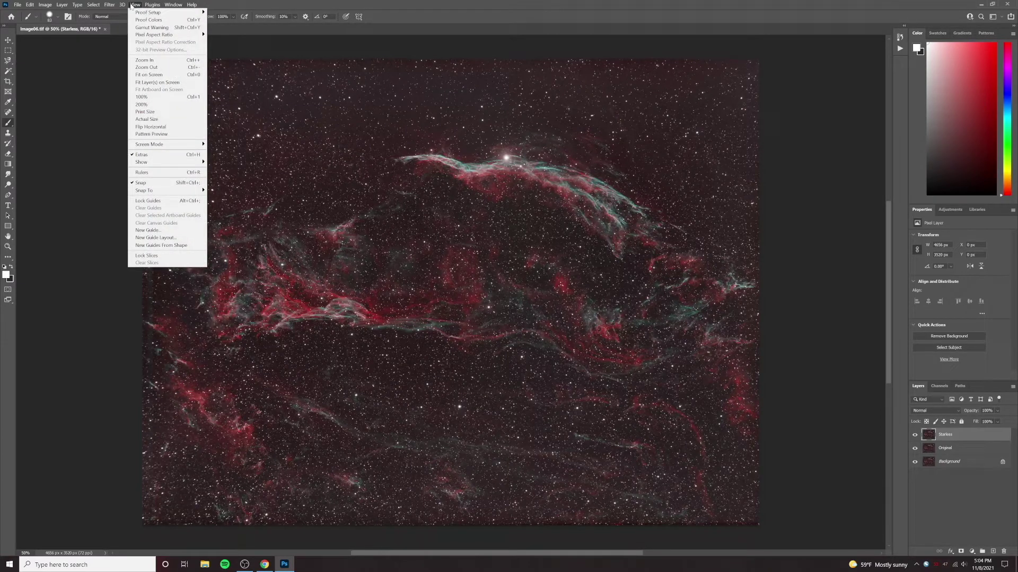
pyautogui.click(133, 5)
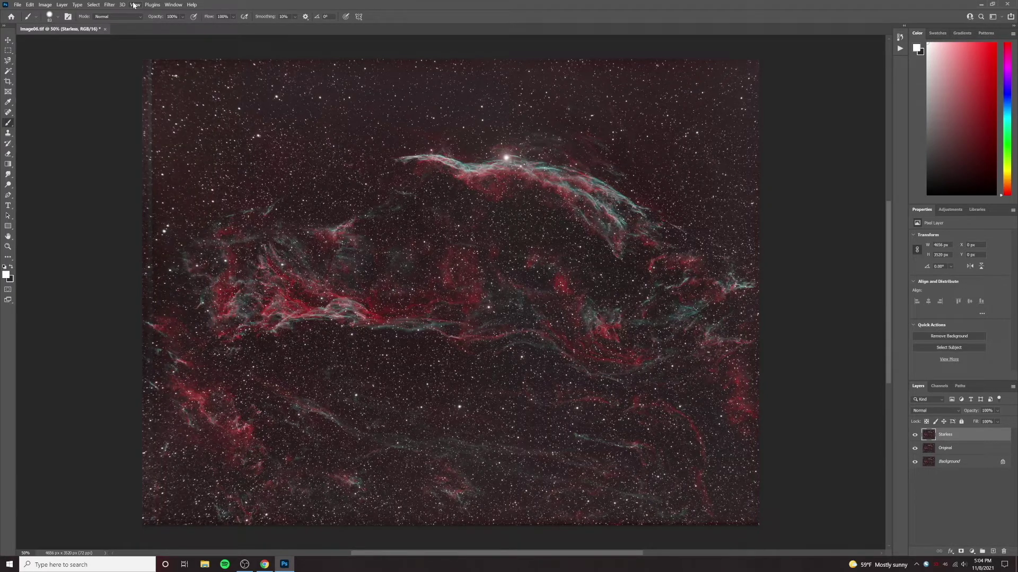
pyautogui.click(109, 5)
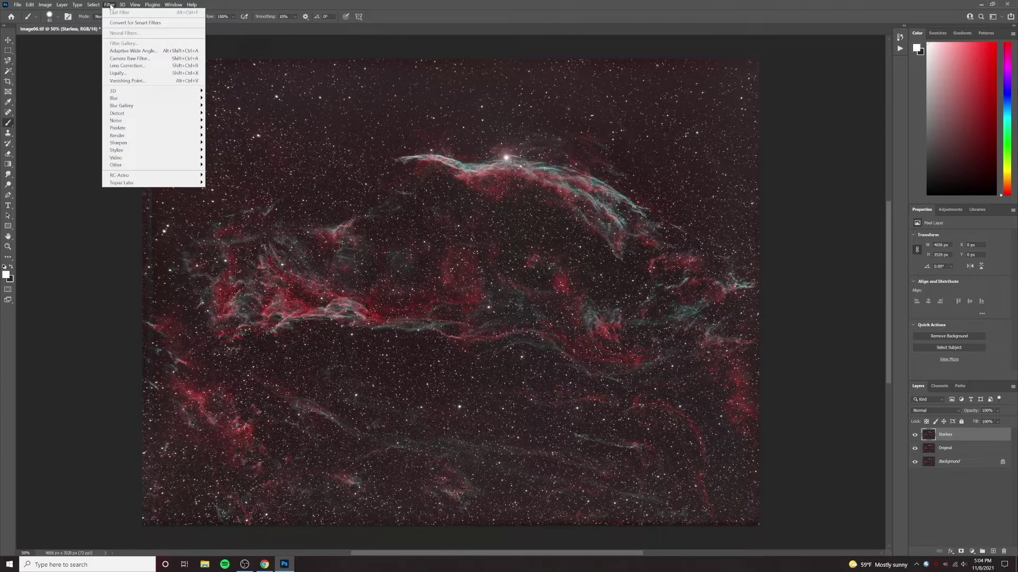
pyautogui.moveTo(167, 184)
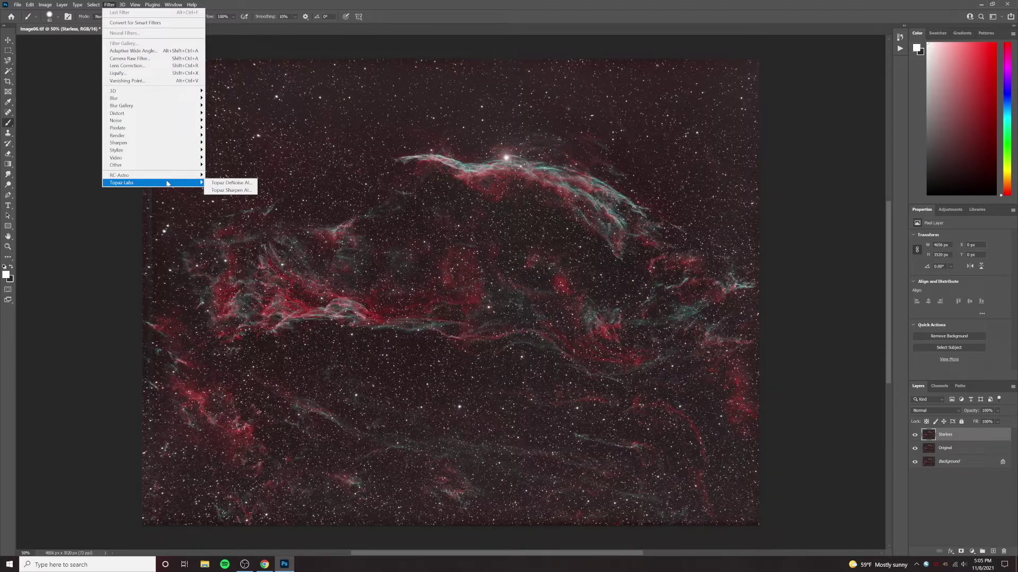
pyautogui.moveTo(197, 176)
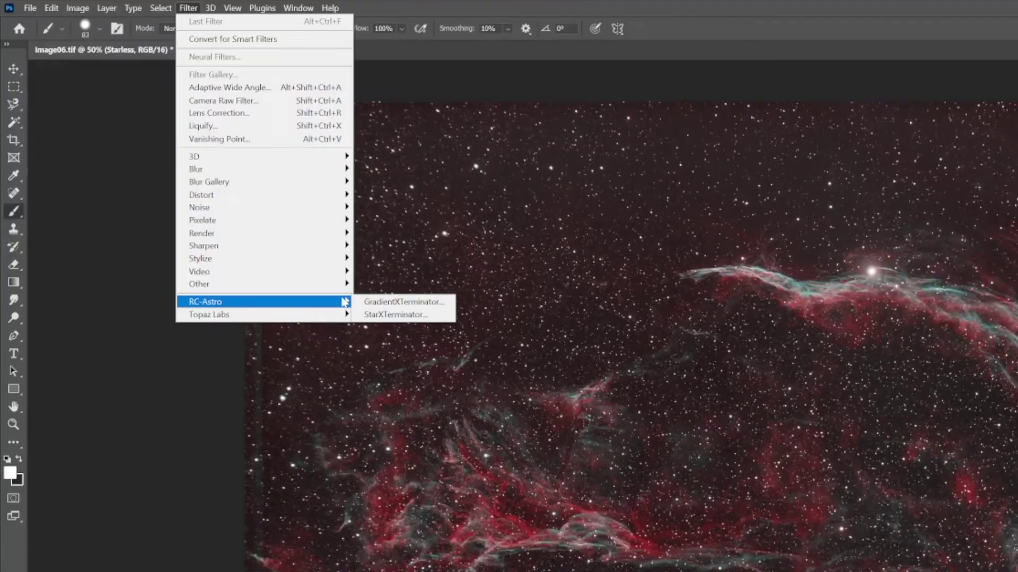
pyautogui.click(374, 314)
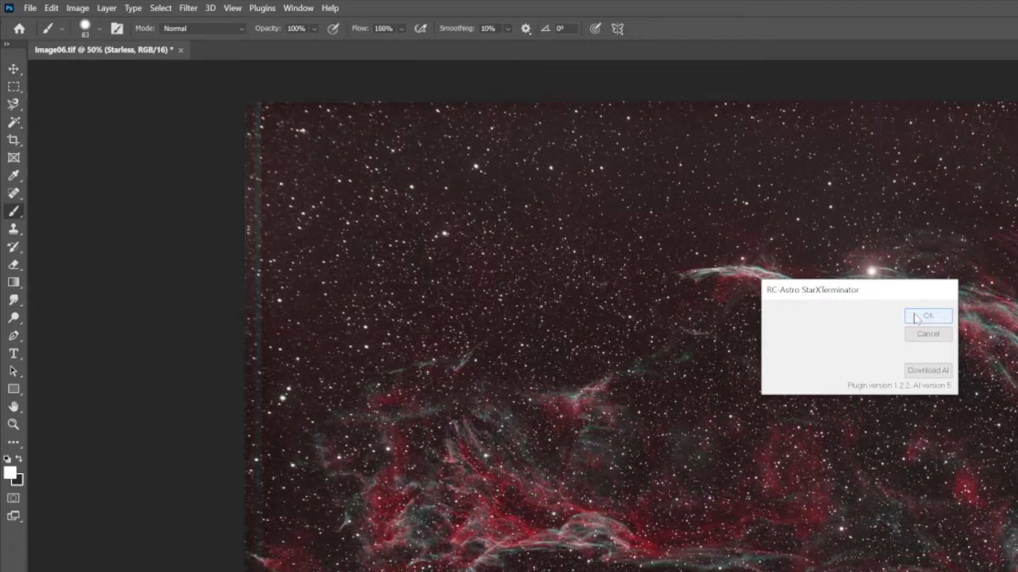
pyautogui.click(915, 317)
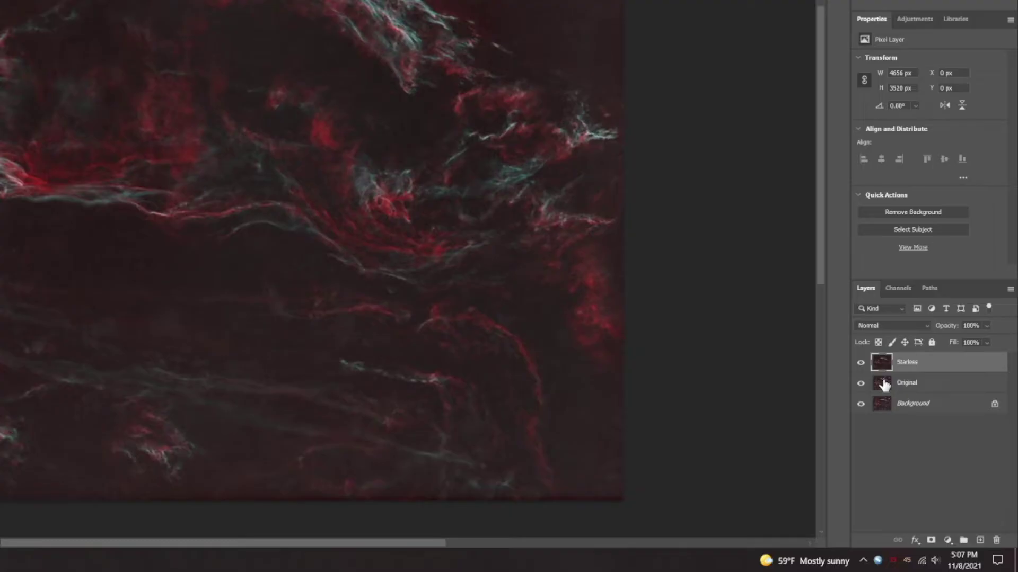
# - Duplicate Original and Starless, placing Original copy above the Starless copy
pyautogui.moveTo(882, 385); pyautogui.dragTo(982, 536)
pyautogui.moveTo(931, 390); pyautogui.dragTo(974, 533)
pyautogui.moveTo(974, 534); pyautogui.dragTo(978, 538)
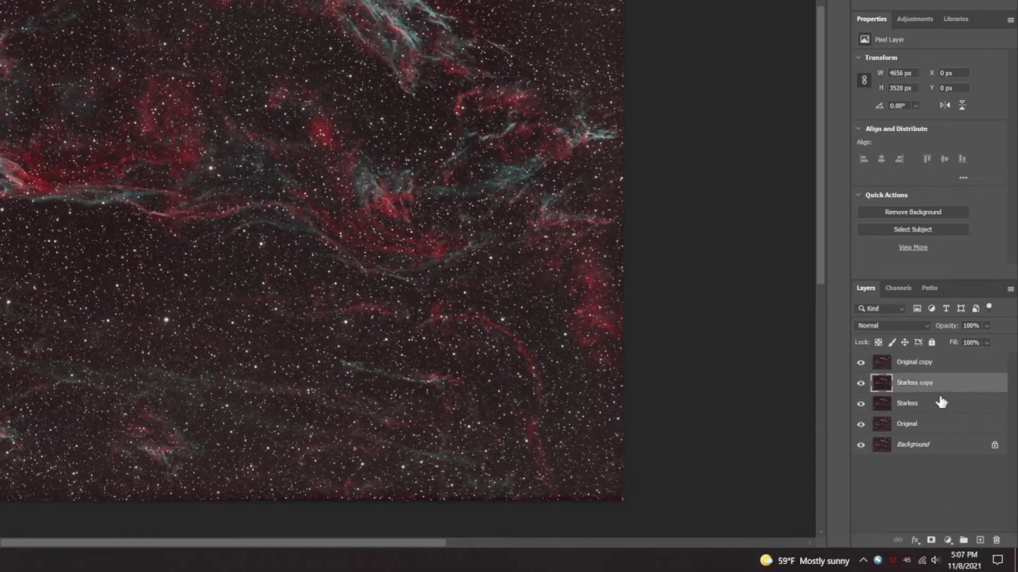
pyautogui.doubleClick(915, 383)
# - Set Original copy to Difference blending and merge it down into Starless copy
pyautogui.click(905, 364)
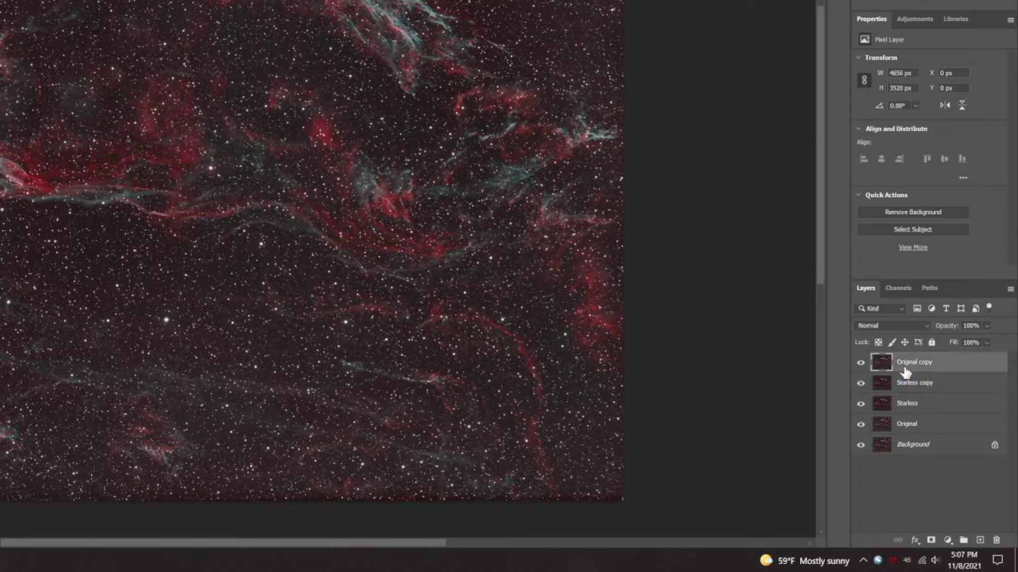
pyautogui.click(875, 328)
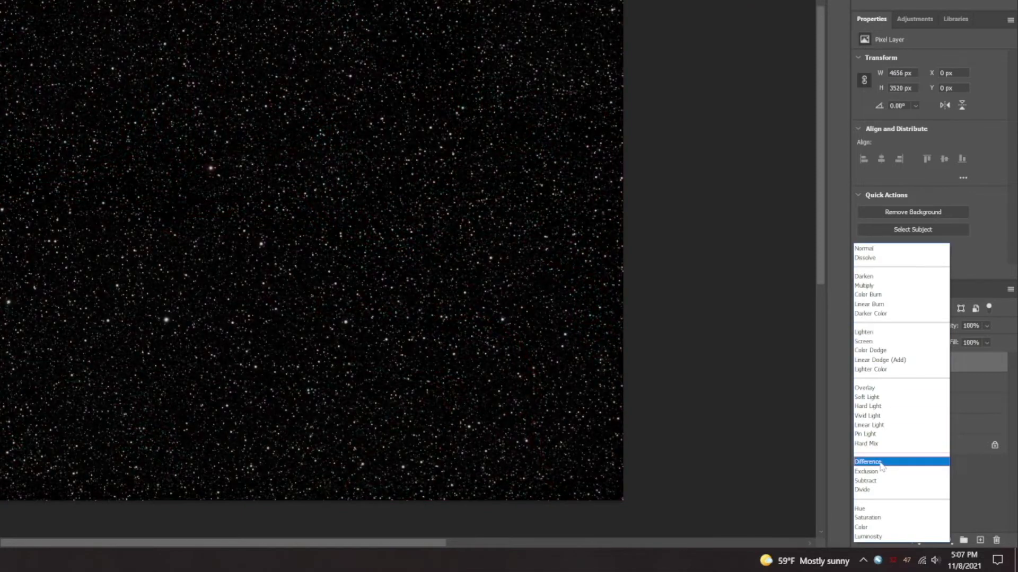
pyautogui.click(881, 463)
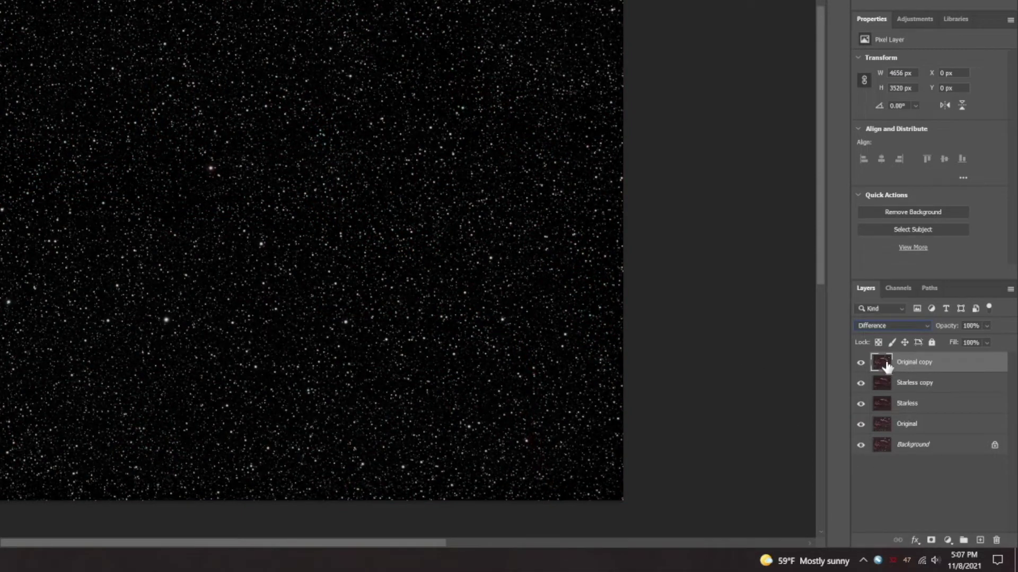
pyautogui.click(890, 388)
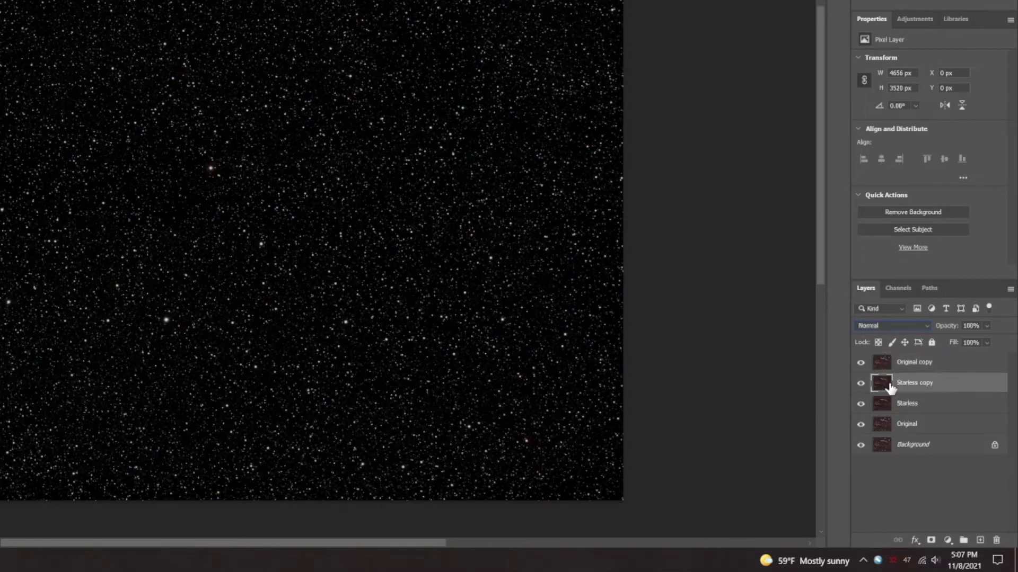
pyautogui.click(882, 364)
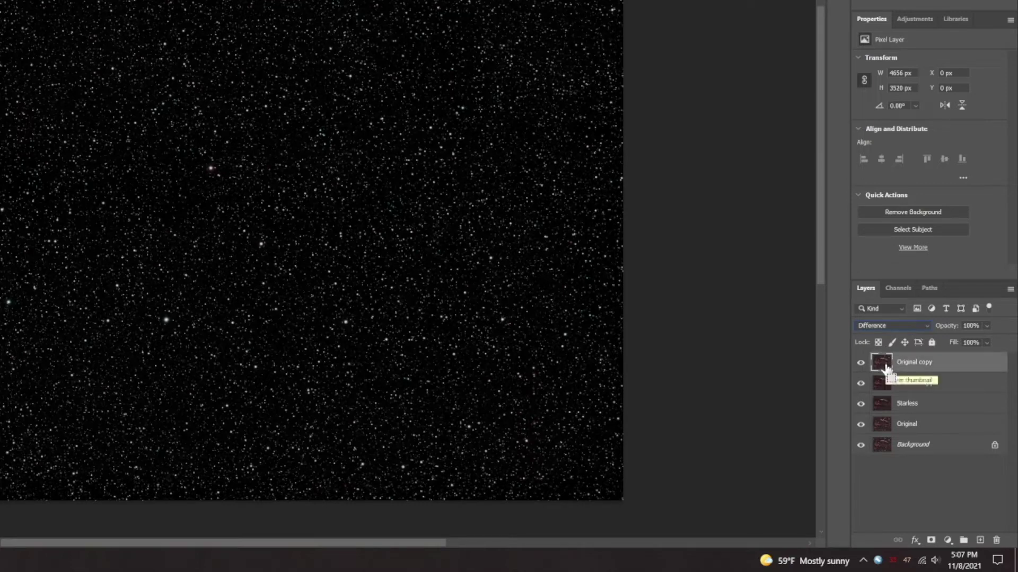
pyautogui.hotkey('ctrl', 'e')
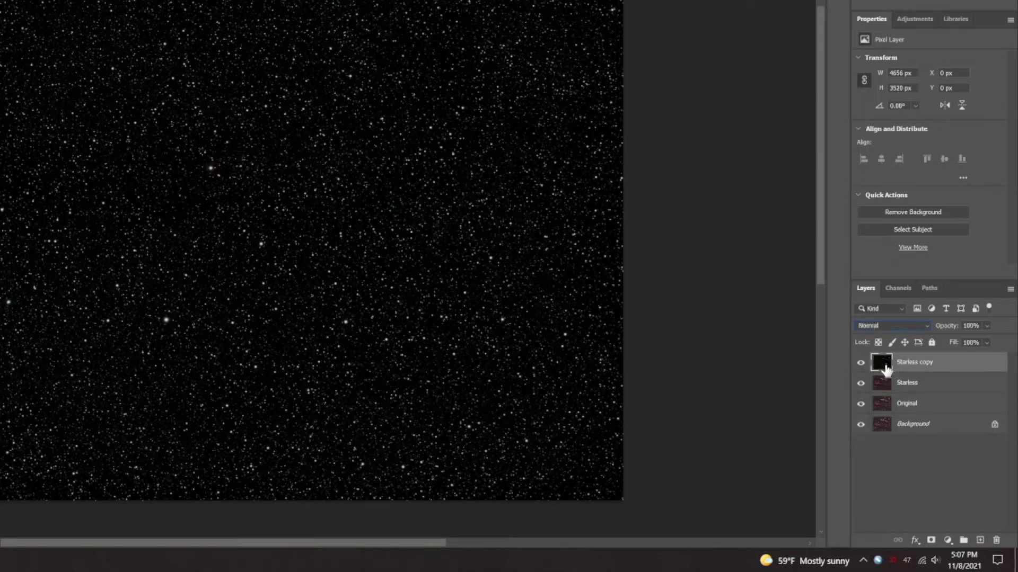
# - Rename the merged stars-only layer 'star mask' and set it to Linear Dodge (Add)
pyautogui.doubleClick(908, 362)
pyautogui.write('star mask')
pyautogui.press('Return')
pyautogui.click(923, 327)
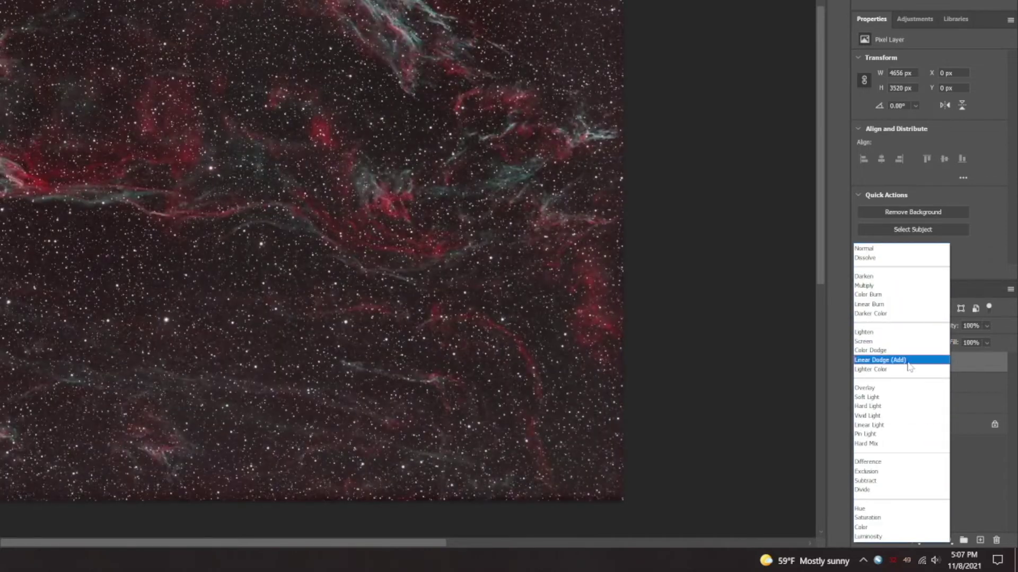
pyautogui.click(904, 360)
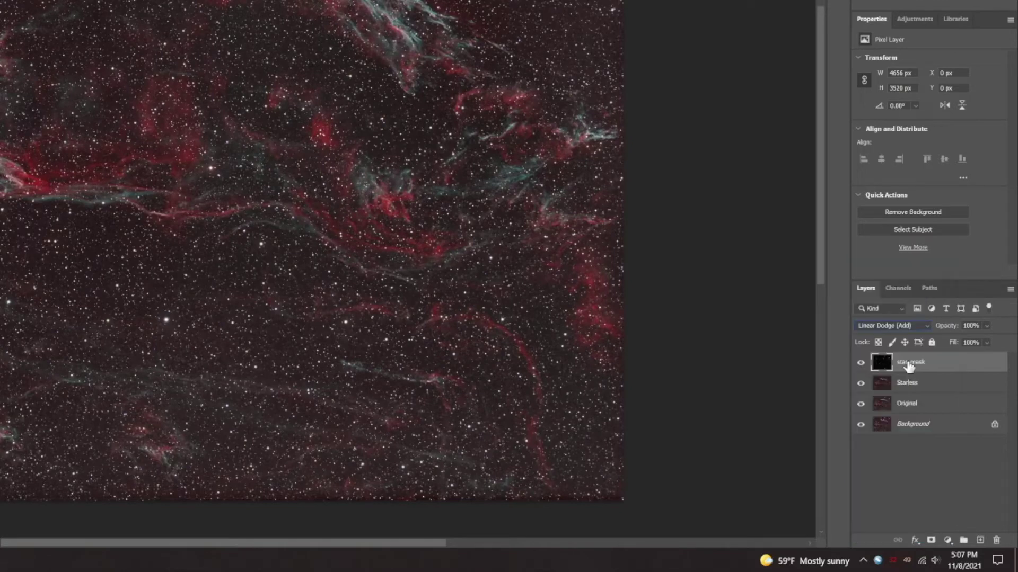
# - Toggle star_mask to compare the image with and without stars, then select Starless
pyautogui.click(861, 362)
pyautogui.click(861, 362)
pyautogui.click(860, 362)
pyautogui.click(861, 361)
pyautogui.click(861, 361)
pyautogui.click(860, 362)
pyautogui.click(882, 383)
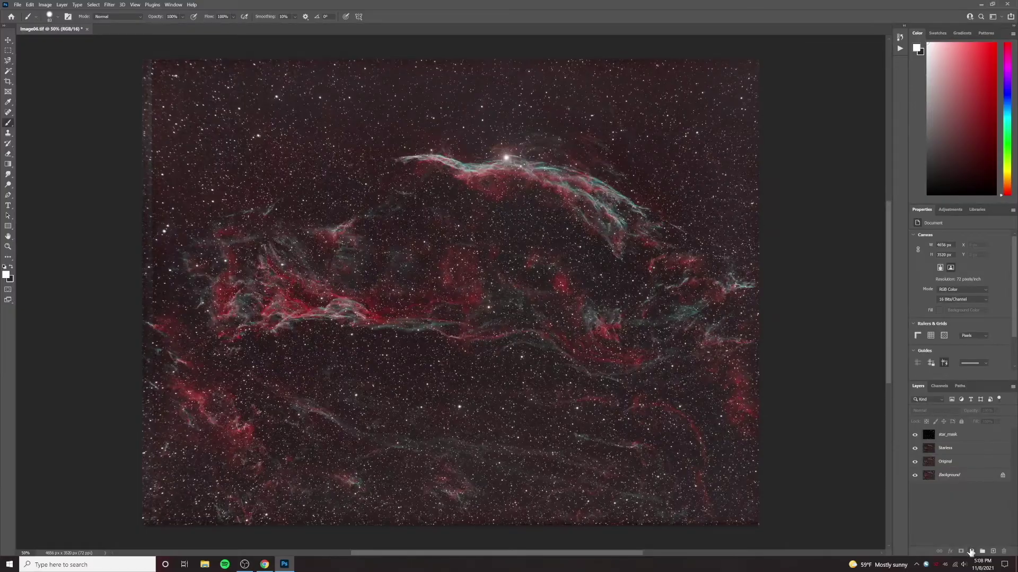
# - Add a Curves adjustment layer below star_mask and hide star_mask
pyautogui.click(948, 541)
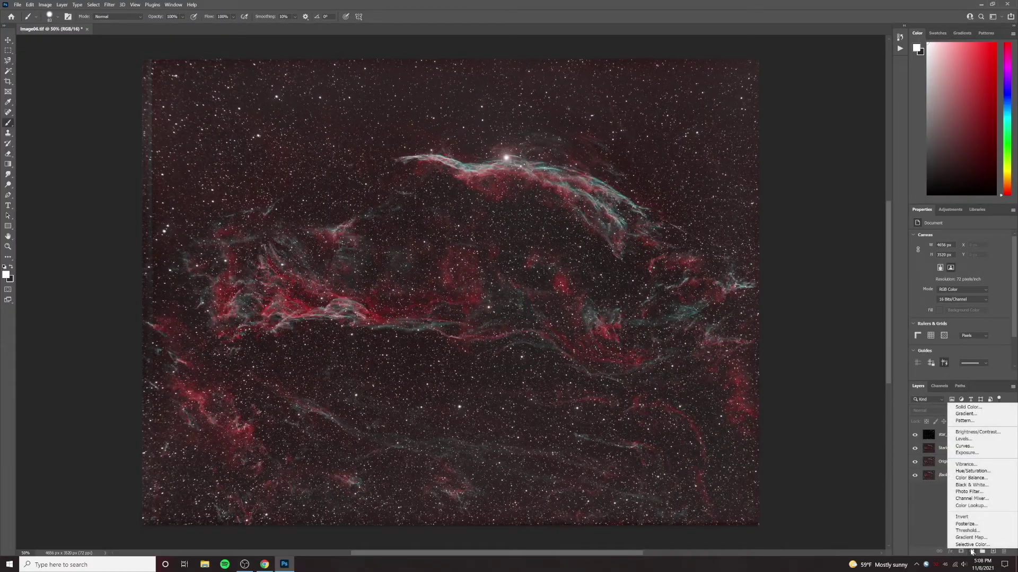
pyautogui.click(962, 448)
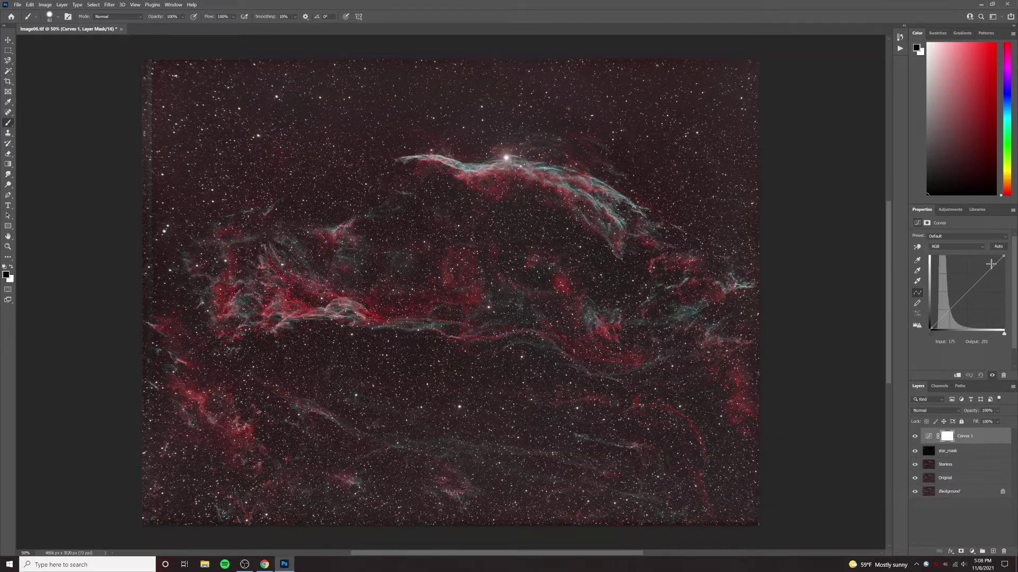
pyautogui.moveTo(921, 440); pyautogui.dragTo(928, 458)
pyautogui.click(914, 434)
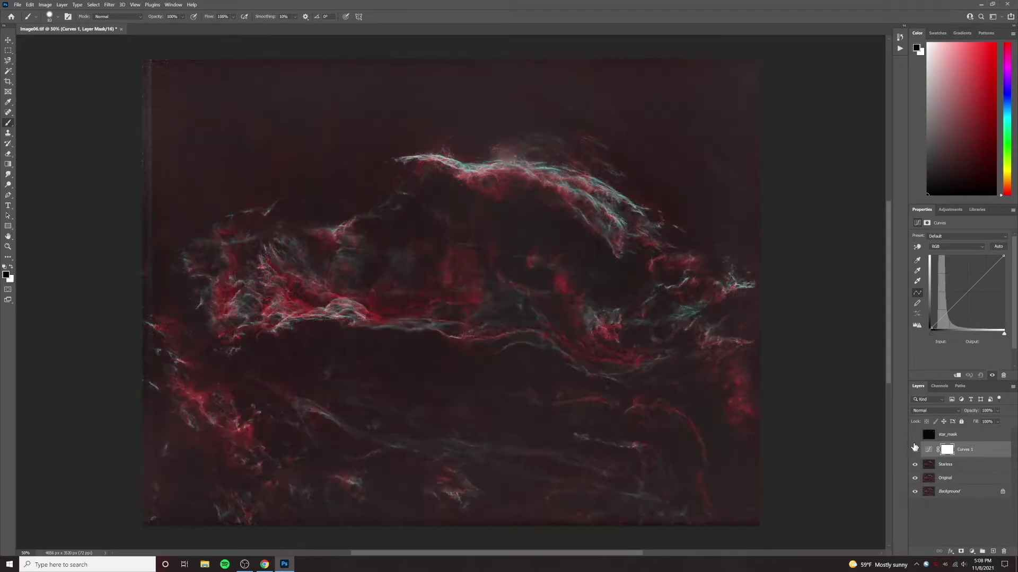
# - Bend Curves 1 into an S-curve, fine-tuning the highlight point to 189/210
pyautogui.moveTo(987, 273); pyautogui.dragTo(984, 268)
pyautogui.moveTo(952, 304); pyautogui.dragTo(952, 310)
pyautogui.click(984, 268)
pyautogui.moveTo(984, 267); pyautogui.dragTo(985, 269)
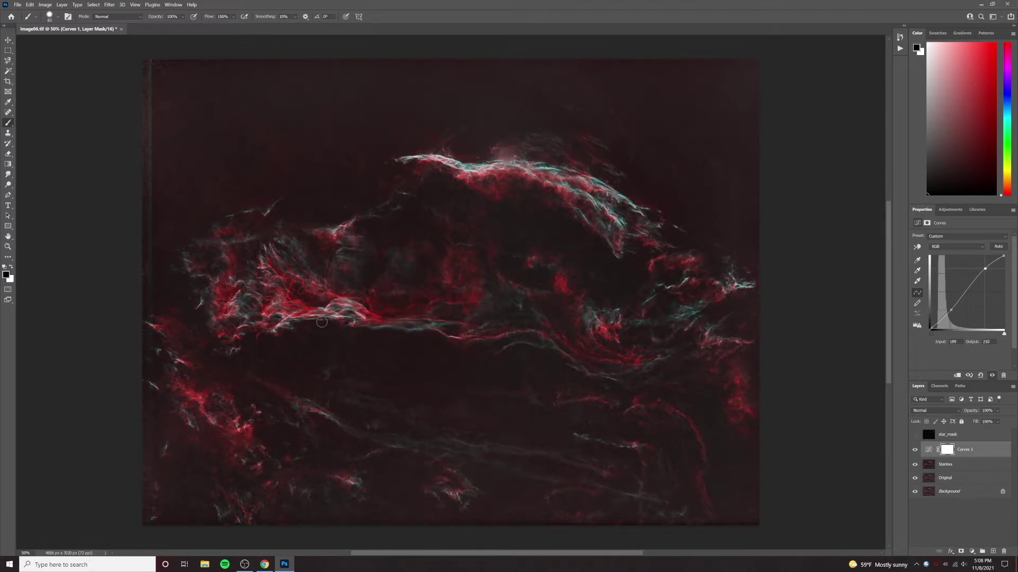
pyautogui.click(973, 552)
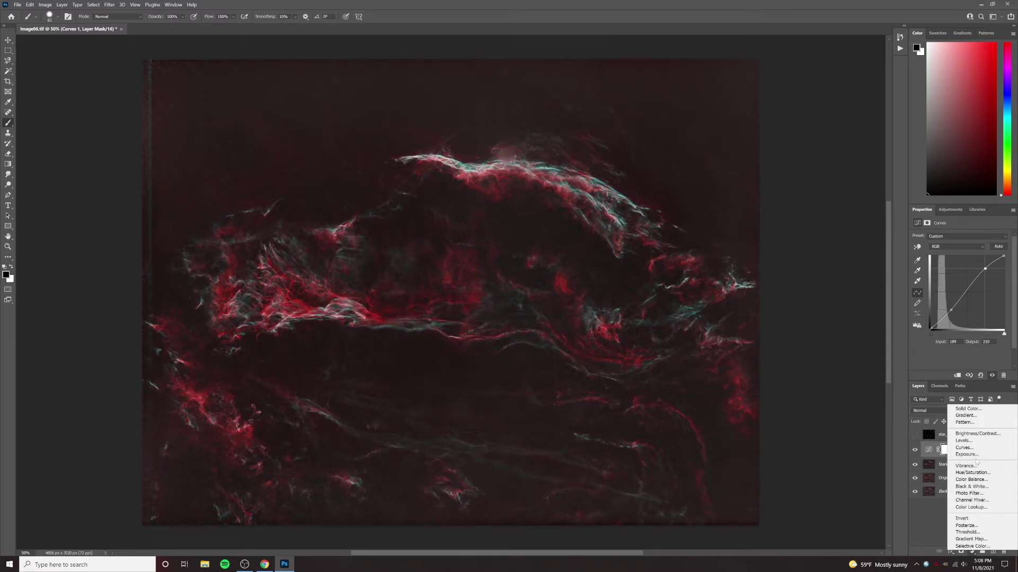
# - In a new Curves 2 layer, raise the Blue channel highlights and lower its shadows
pyautogui.click(968, 448)
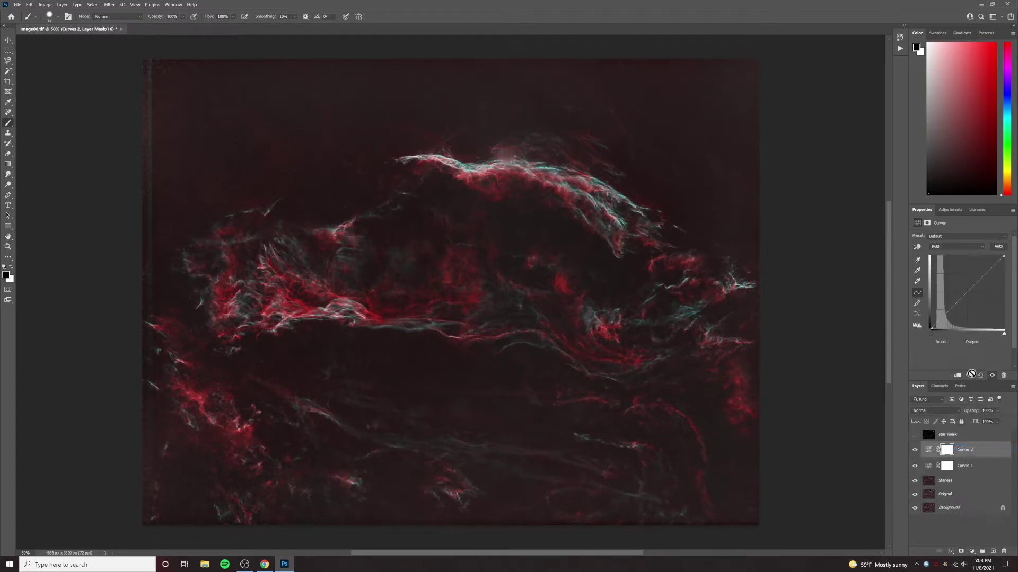
pyautogui.click(949, 247)
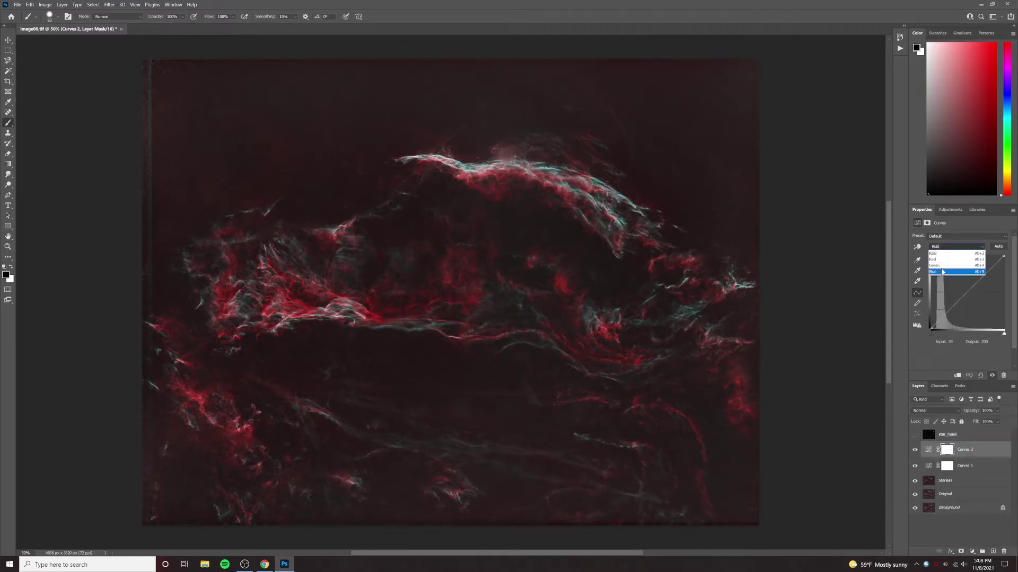
pyautogui.click(943, 272)
pyautogui.moveTo(986, 272); pyautogui.dragTo(985, 269)
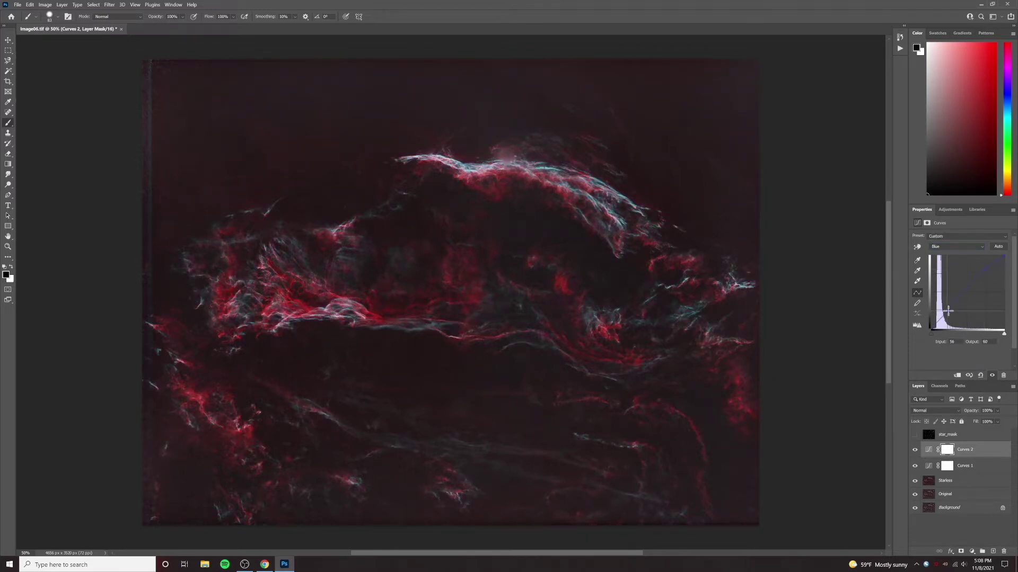
pyautogui.click(982, 272)
pyautogui.moveTo(983, 272); pyautogui.dragTo(982, 270)
pyautogui.moveTo(948, 312); pyautogui.dragTo(948, 309)
pyautogui.click(941, 318)
# - Add a Vibrance 1 layer with Vibrance raised, then show and select star_mask
pyautogui.click(972, 551)
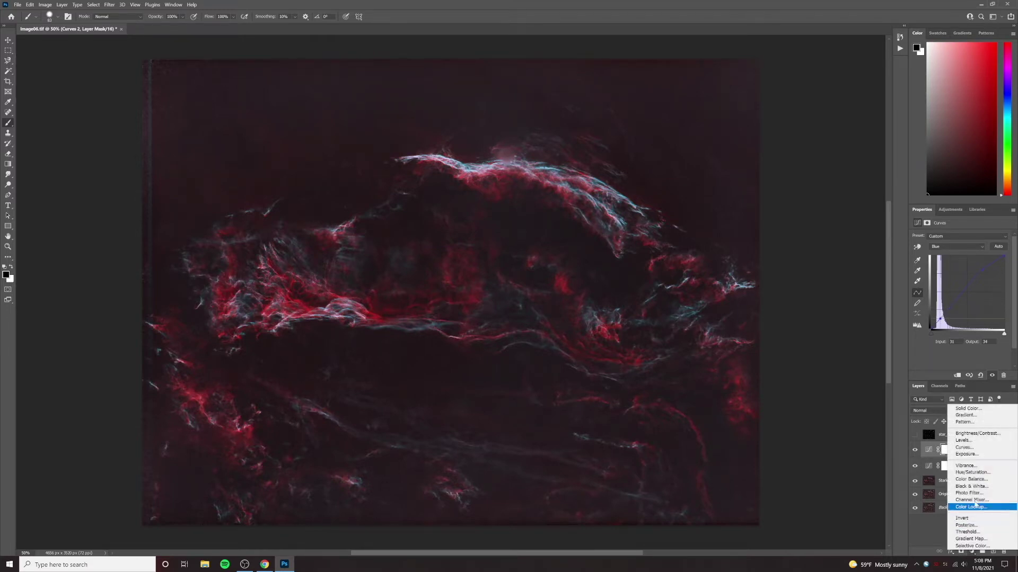
pyautogui.click(962, 467)
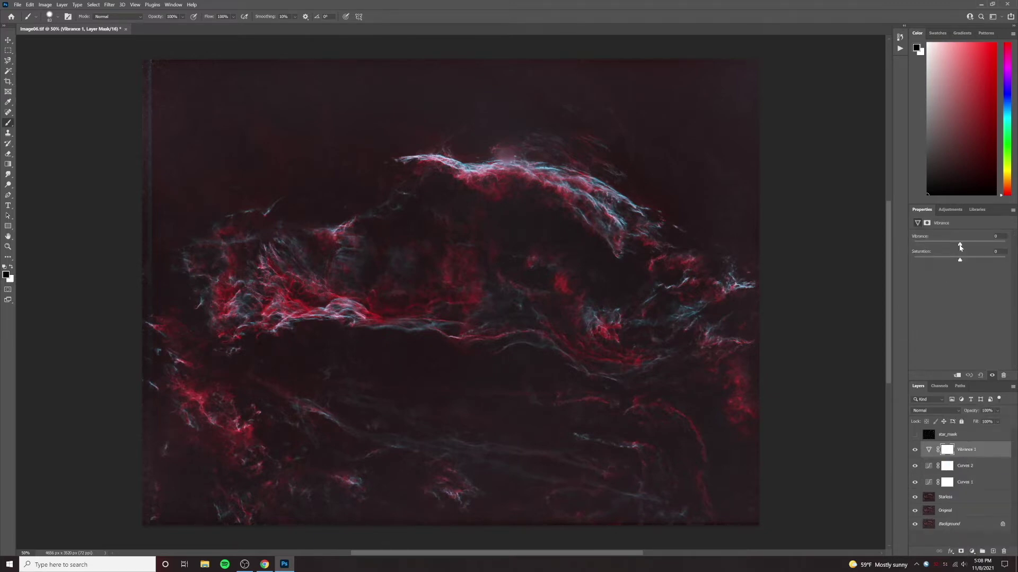
pyautogui.moveTo(960, 245); pyautogui.dragTo(975, 248)
pyautogui.click(915, 434)
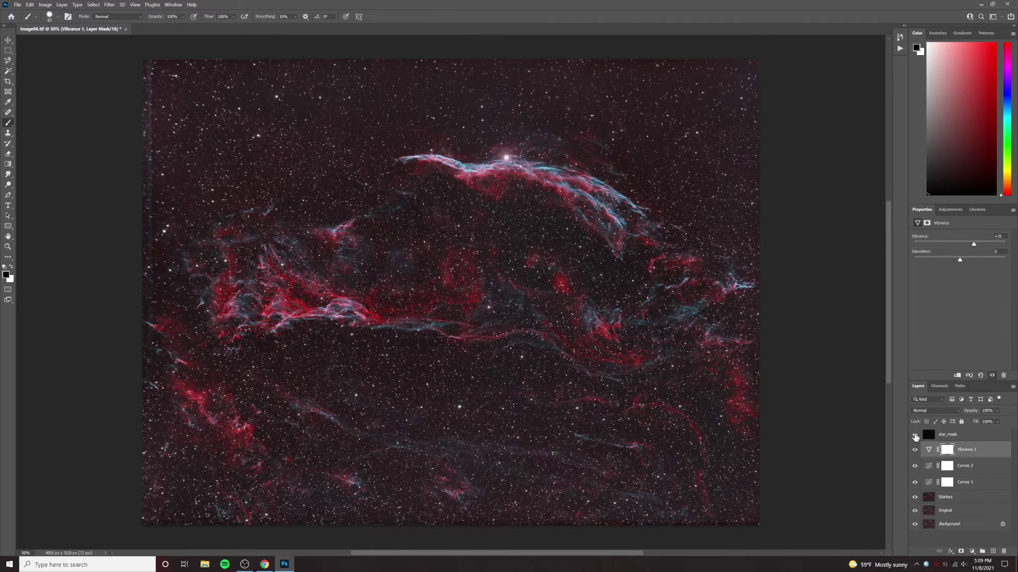
pyautogui.click(930, 435)
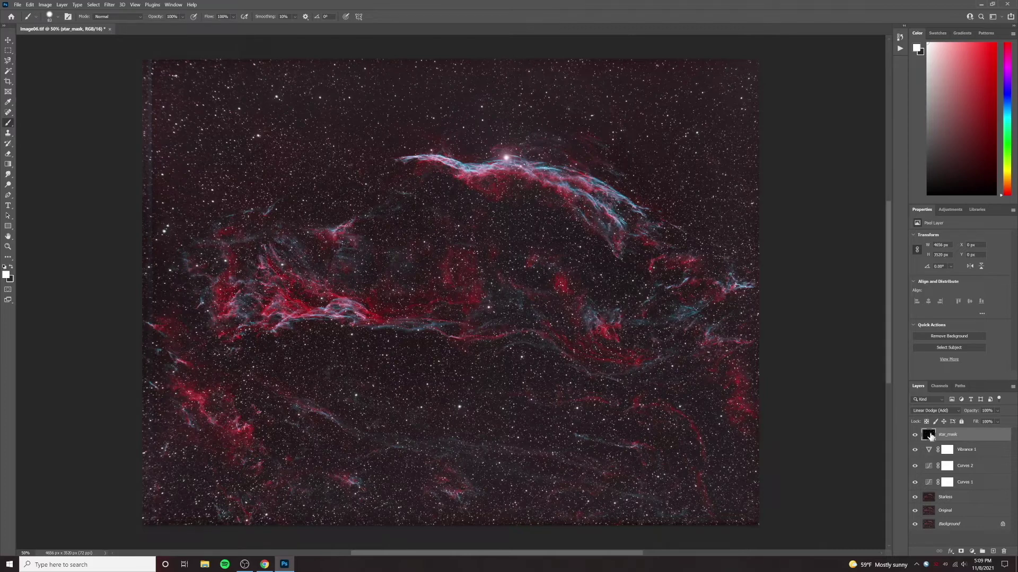
# - Toggle star_mask off and on, then add a Levels 1 adjustment layer above it
pyautogui.click(914, 435)
pyautogui.click(913, 435)
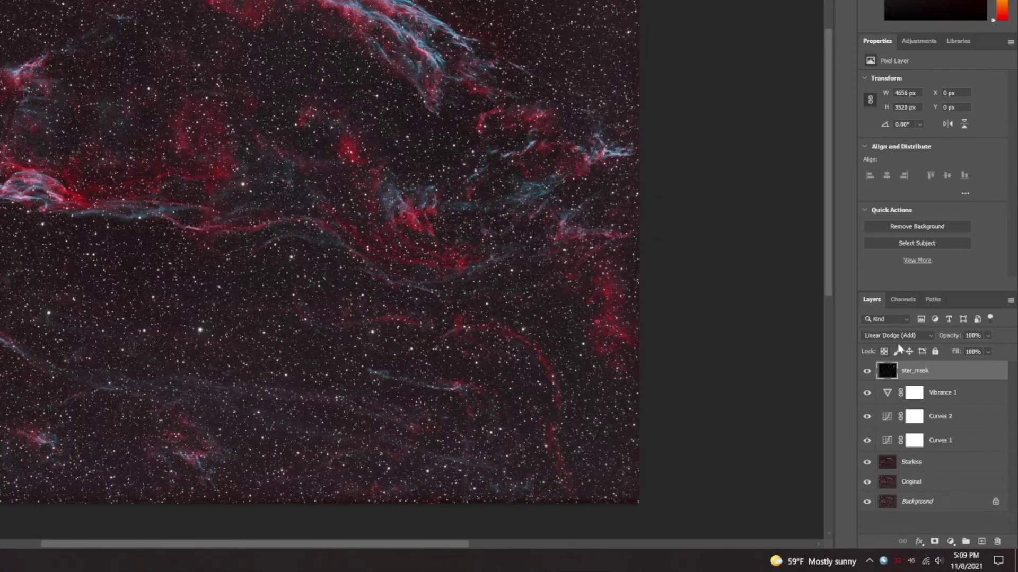
pyautogui.click(950, 542)
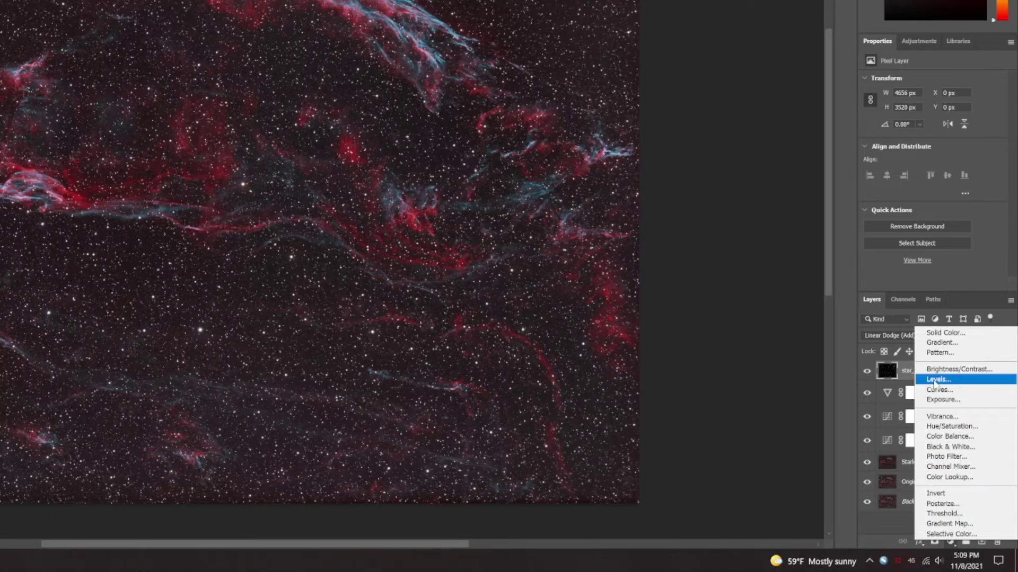
pyautogui.click(934, 382)
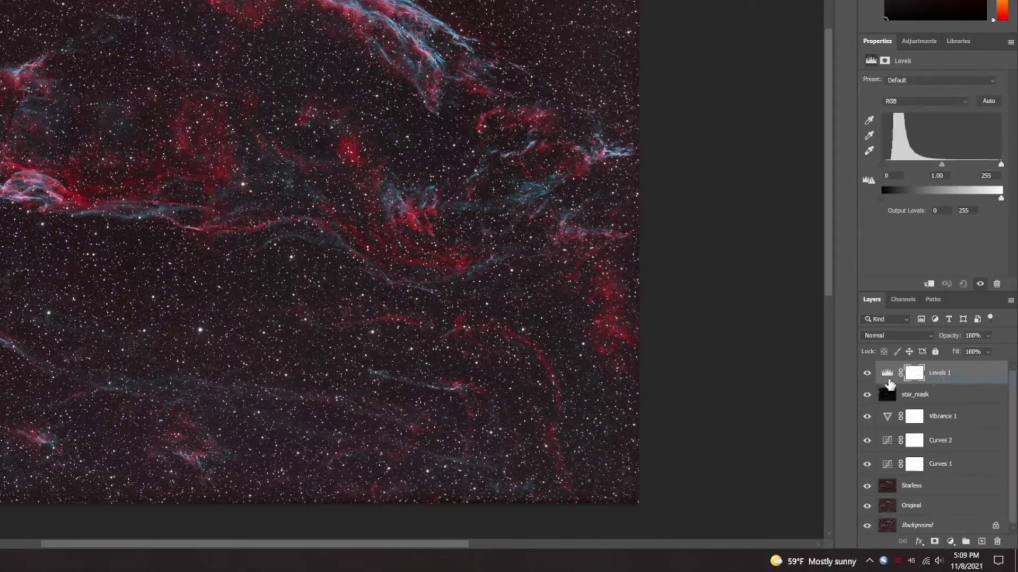
# - Clip Levels 1 to star_mask and set its midtone gamma to 0.47
pyautogui.moveTo(885, 385)
pyautogui.mouseDown()
pyautogui.moveTo(896, 401)
pyautogui.moveTo(880, 377)
pyautogui.mouseUp()
pyautogui.keyDown('alt'); pyautogui.click(895, 384); pyautogui.keyUp('alt')
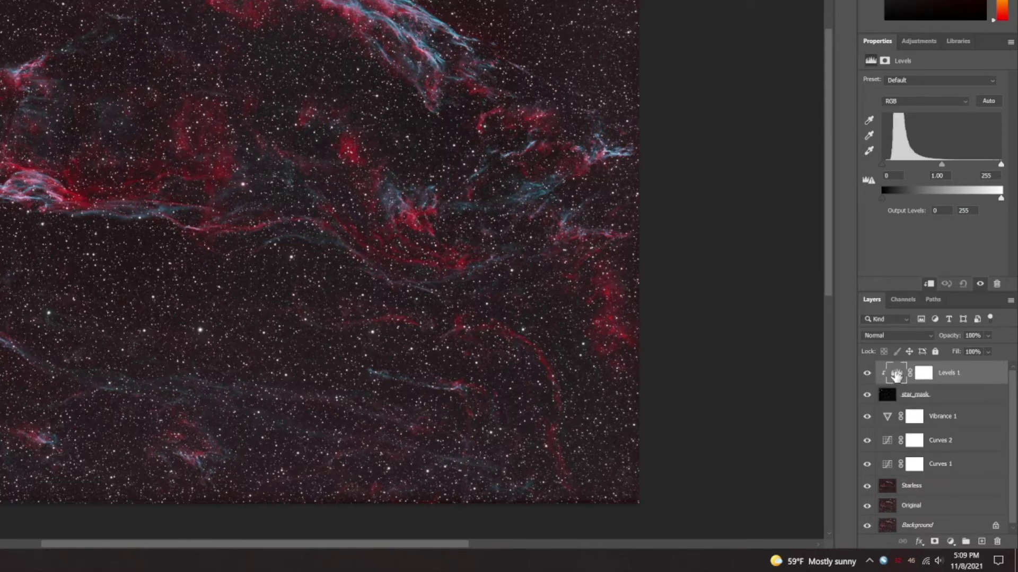
pyautogui.moveTo(887, 380); pyautogui.dragTo(886, 378)
pyautogui.click(886, 395)
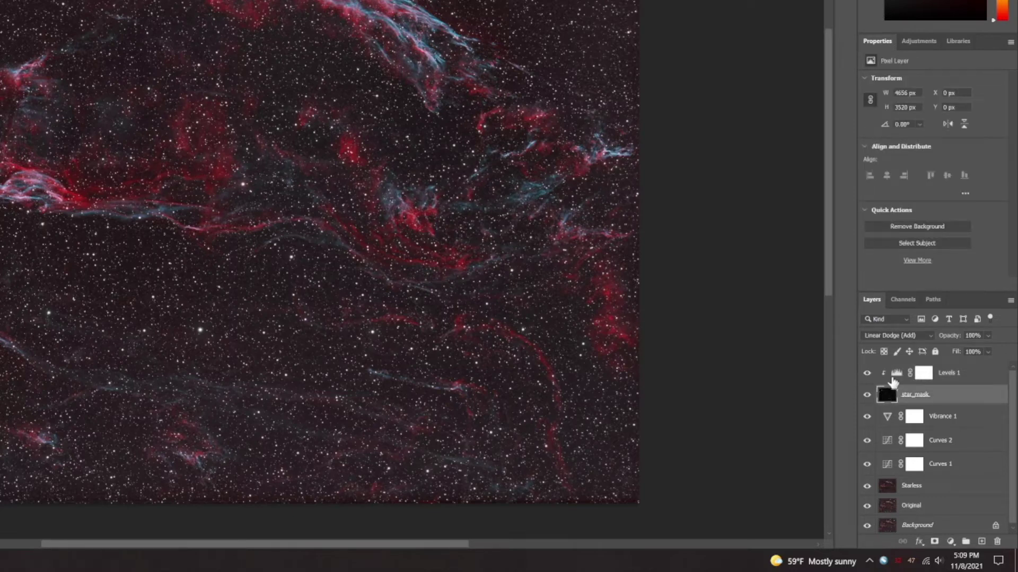
pyautogui.click(885, 378)
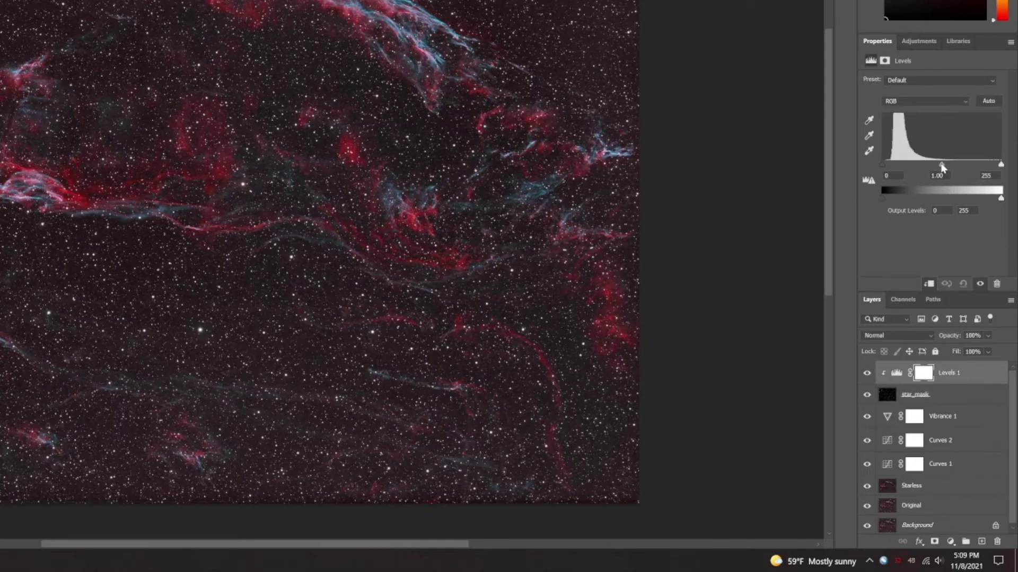
pyautogui.moveTo(942, 165); pyautogui.dragTo(960, 168)
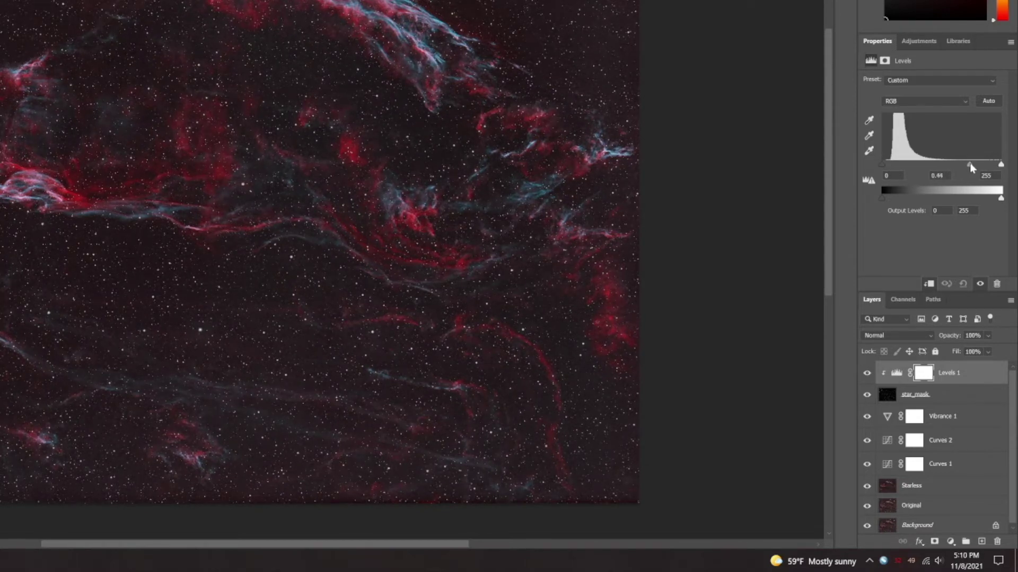
pyautogui.moveTo(968, 163); pyautogui.dragTo(966, 163)
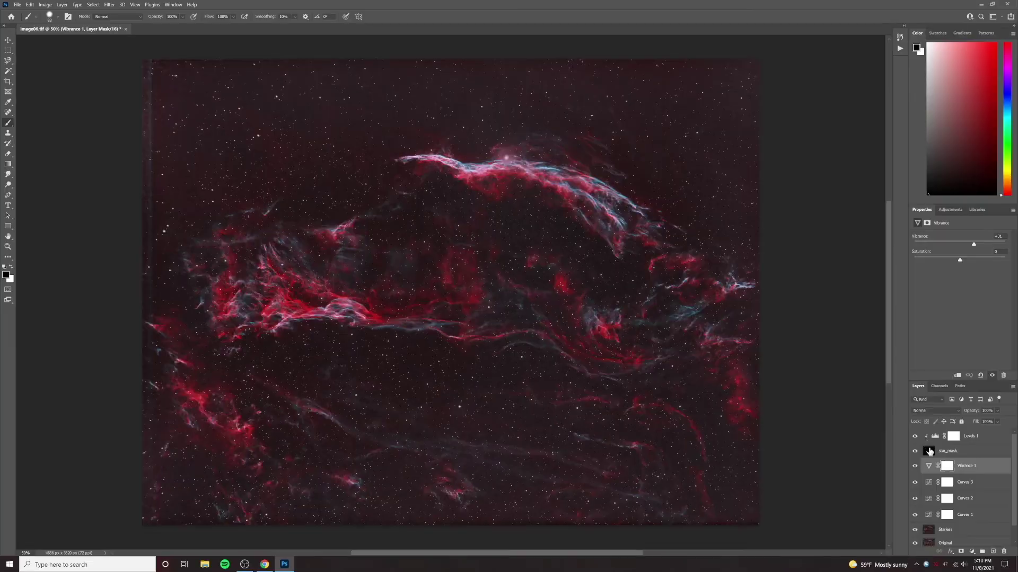
# - Target the Levels 1 mask and draw an elliptical selection around the bright star
pyautogui.click(887, 394)
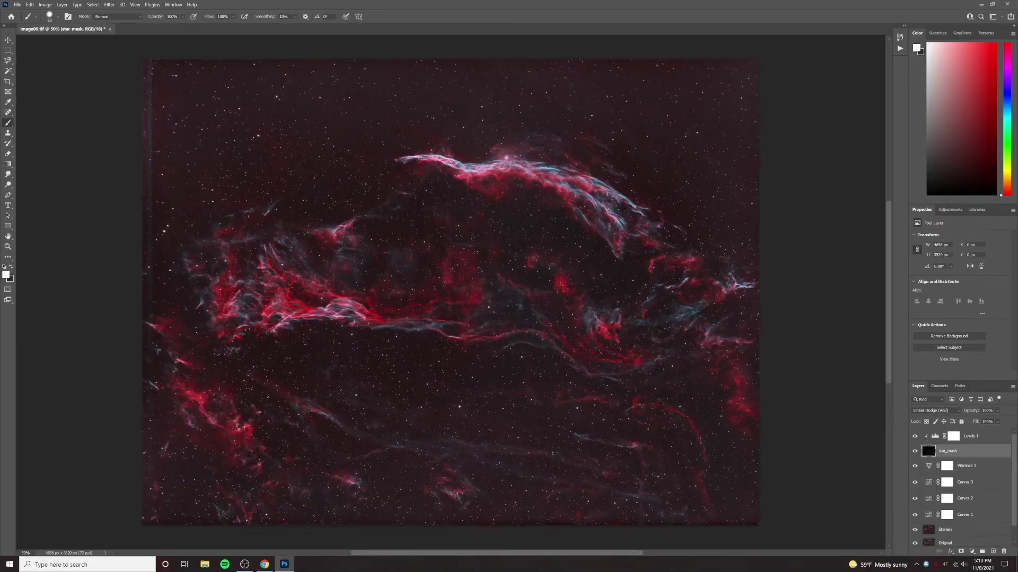
pyautogui.click(954, 436)
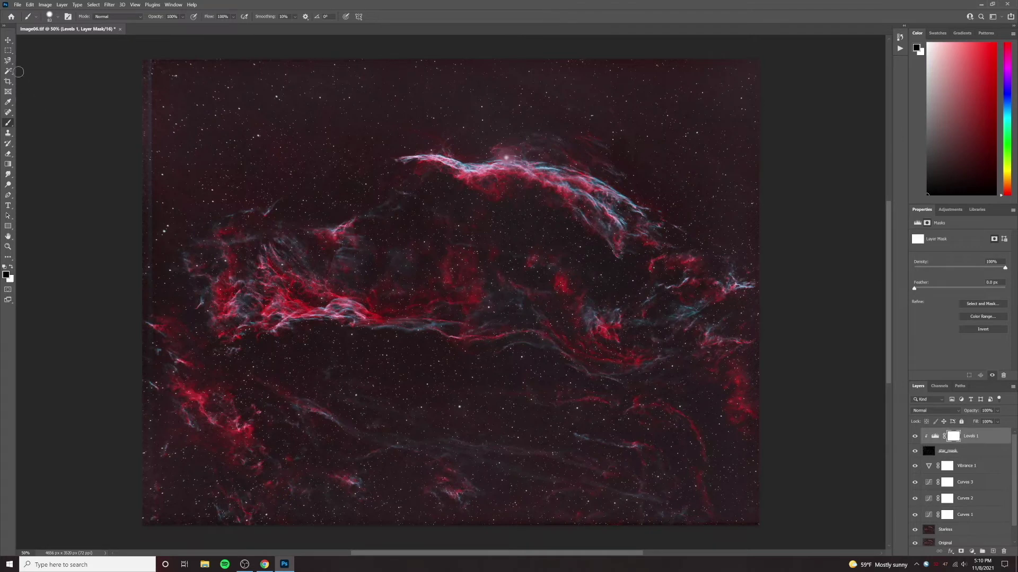
pyautogui.click(9, 51)
pyautogui.click(50, 57)
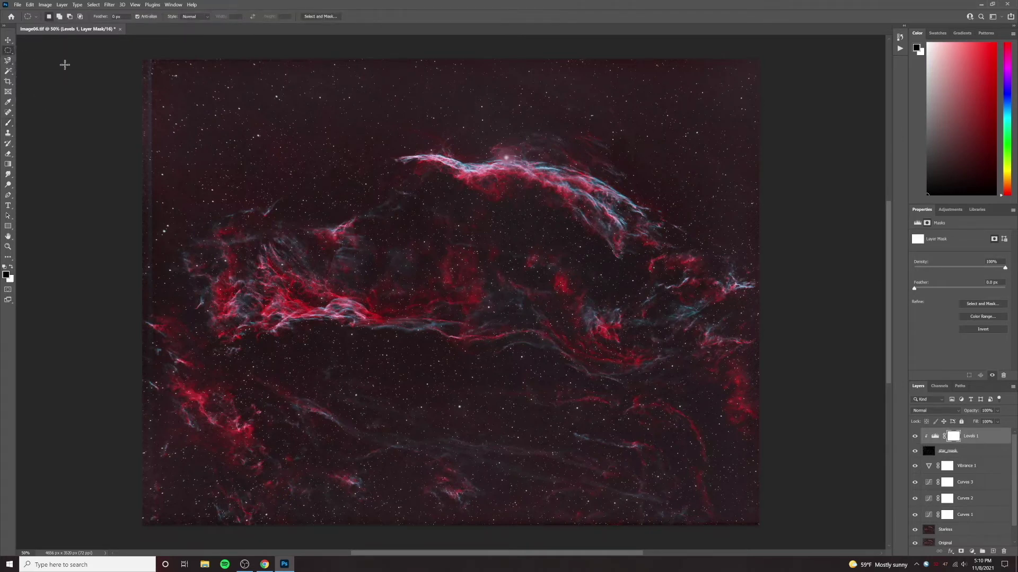
pyautogui.moveTo(499, 149); pyautogui.dragTo(514, 164)
# - Fill the selection with black on the Levels 1 mask and view the mask alone
pyautogui.press('alt')
pyautogui.click(935, 437)
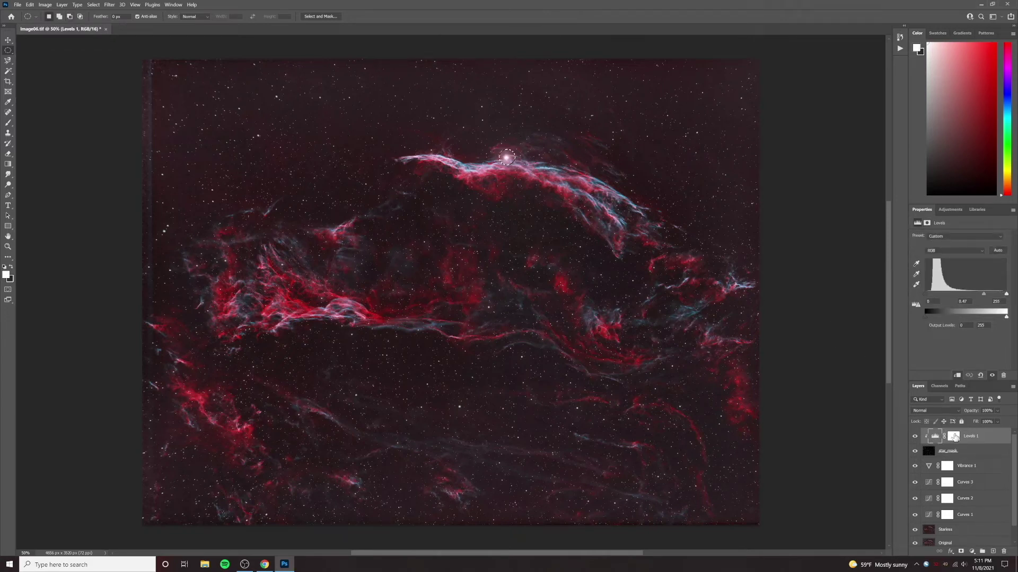
pyautogui.press('x')
pyautogui.click(954, 436)
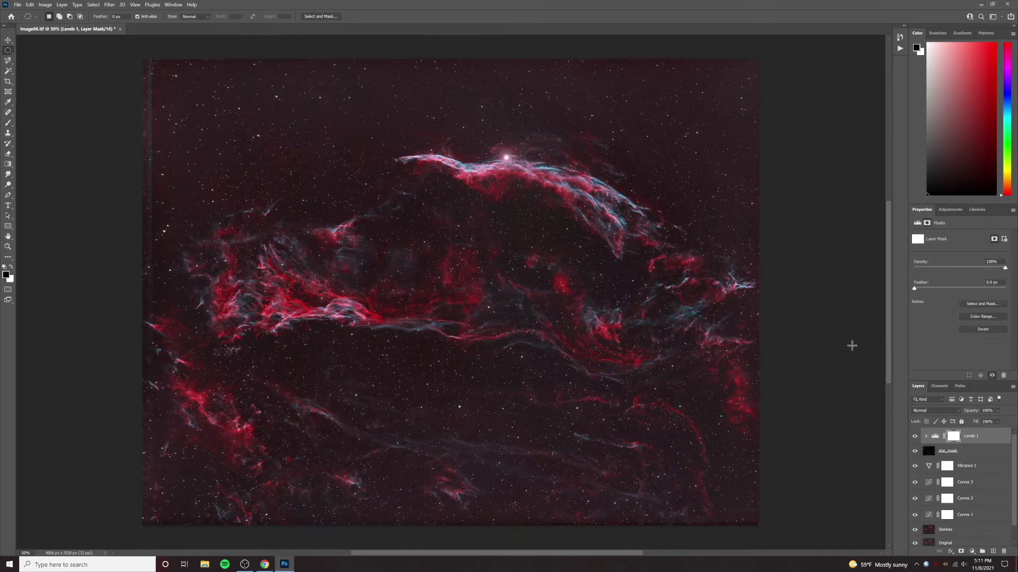
pyautogui.scroll(5, 517, 151)
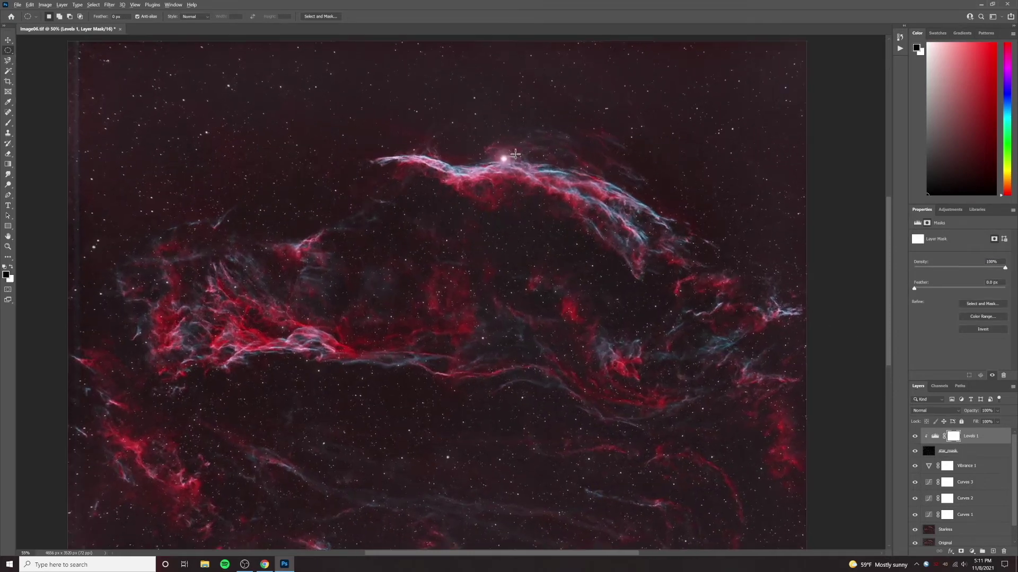
pyautogui.scroll(10, 506, 145)
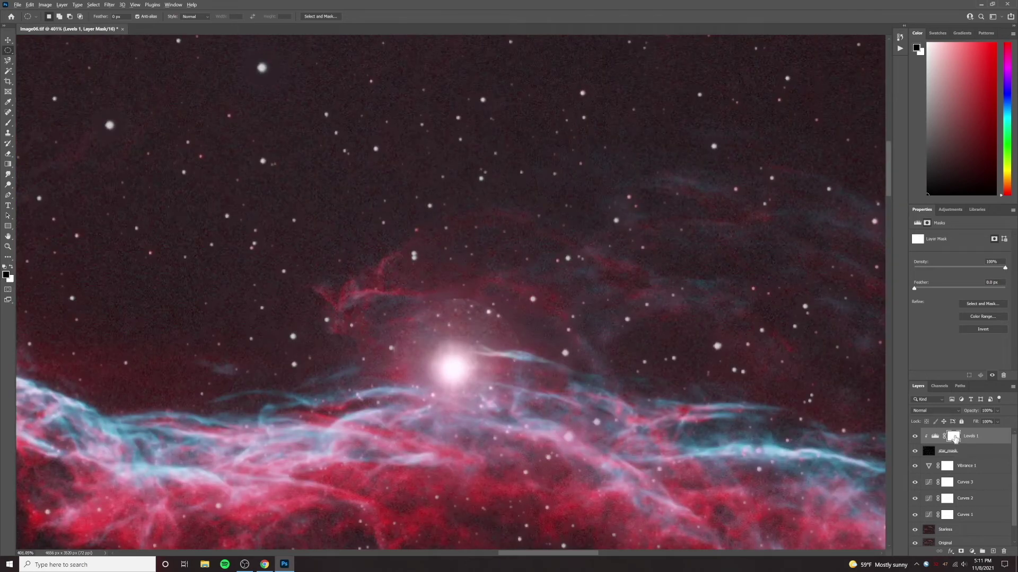
pyautogui.keyDown('alt'); pyautogui.click(953, 436); pyautogui.keyUp('alt')
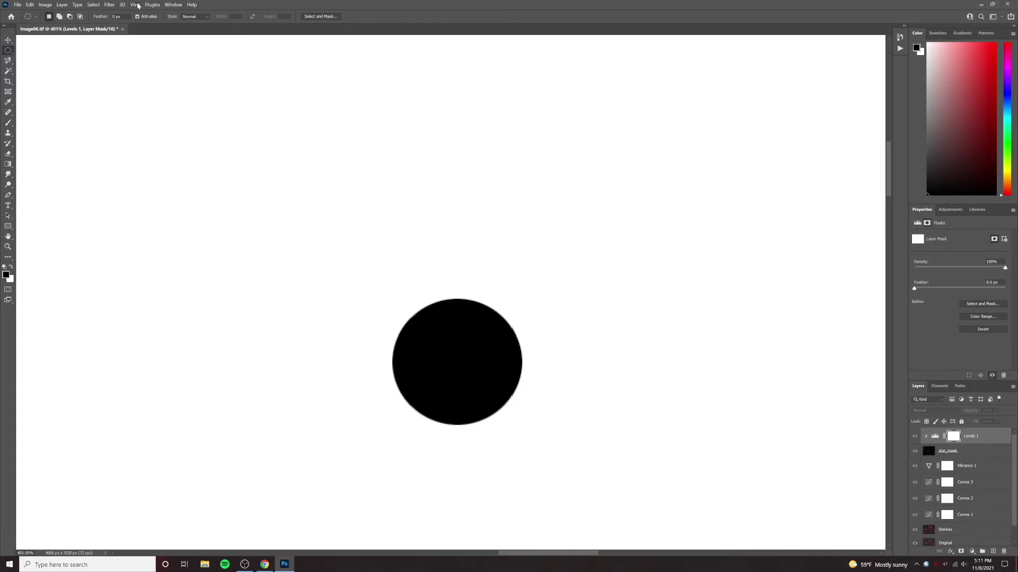
# - Feather the mask's black circle with a 30.4 px Gaussian Blur, then reselect star_mask
pyautogui.click(109, 6)
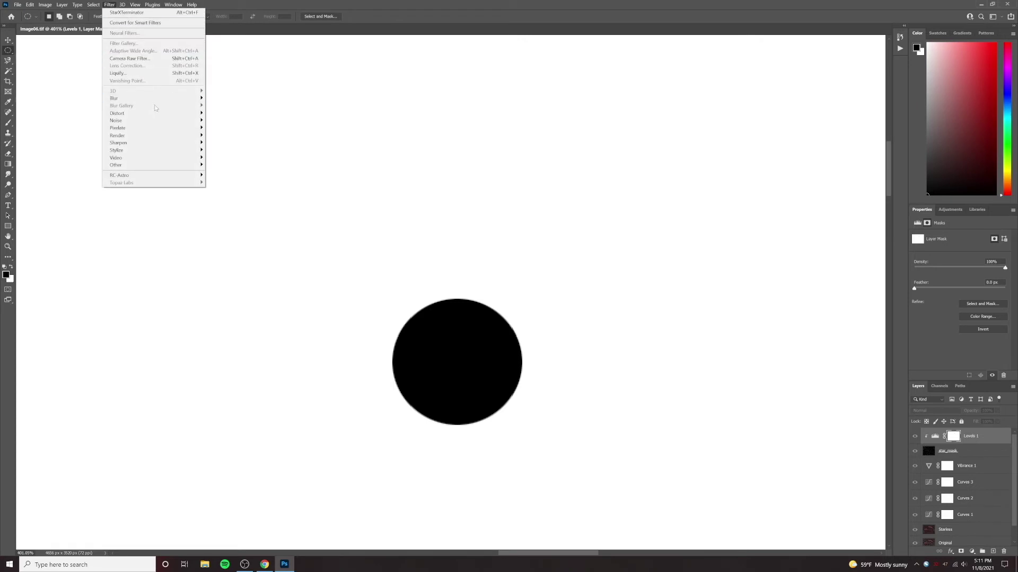
pyautogui.moveTo(154, 98)
pyautogui.click(241, 129)
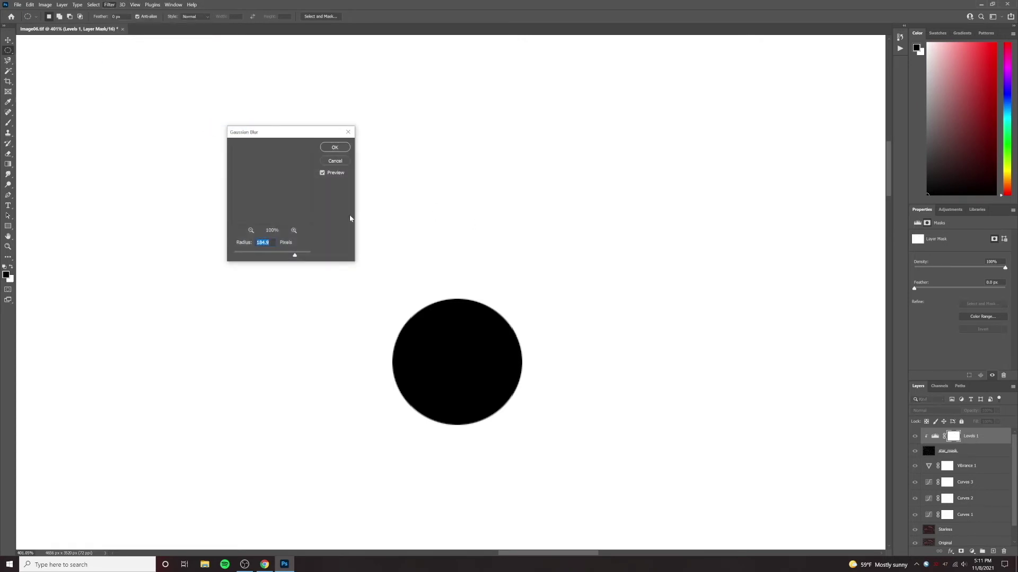
pyautogui.moveTo(295, 257); pyautogui.dragTo(272, 257)
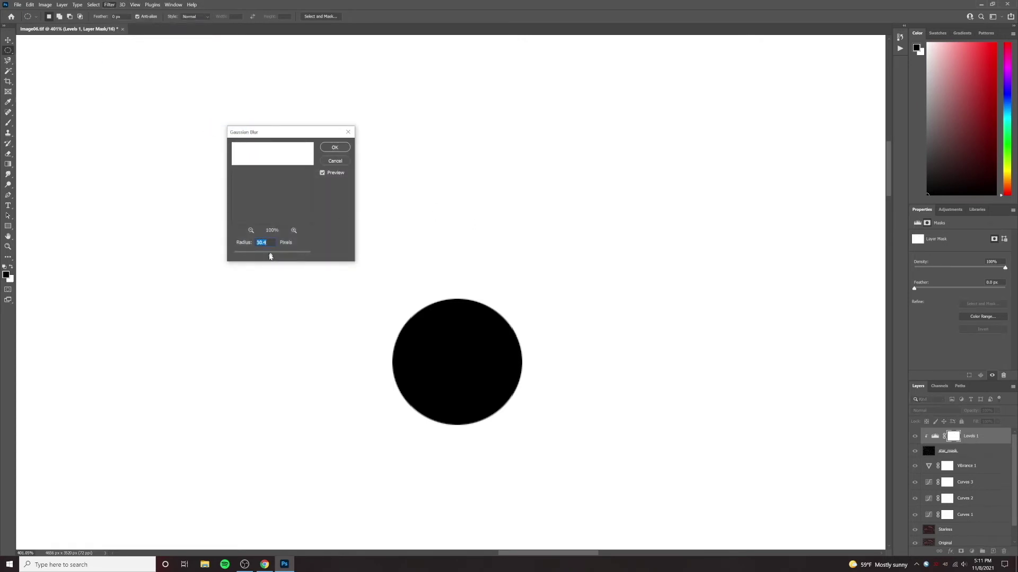
pyautogui.click(335, 148)
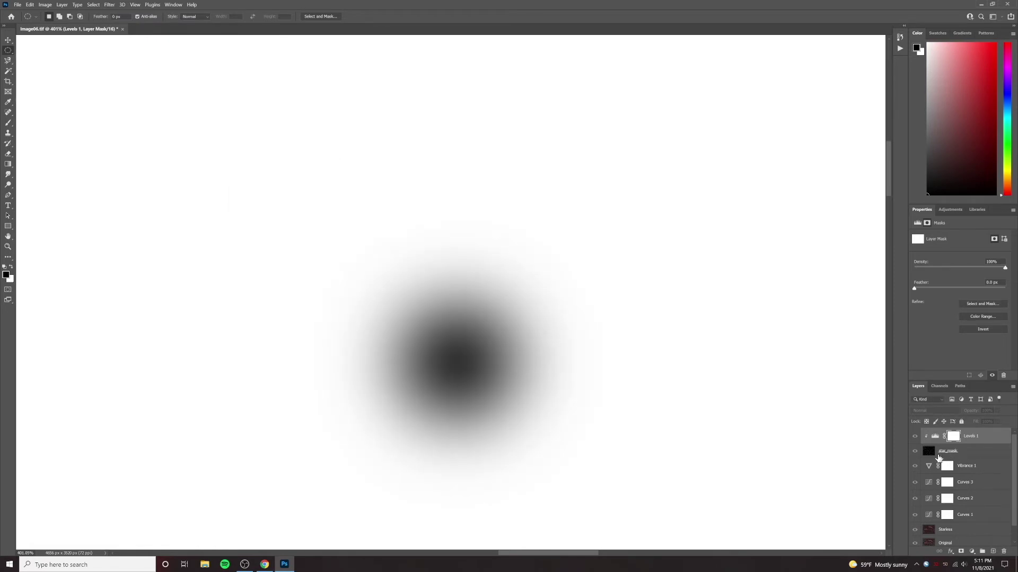
pyautogui.click(946, 451)
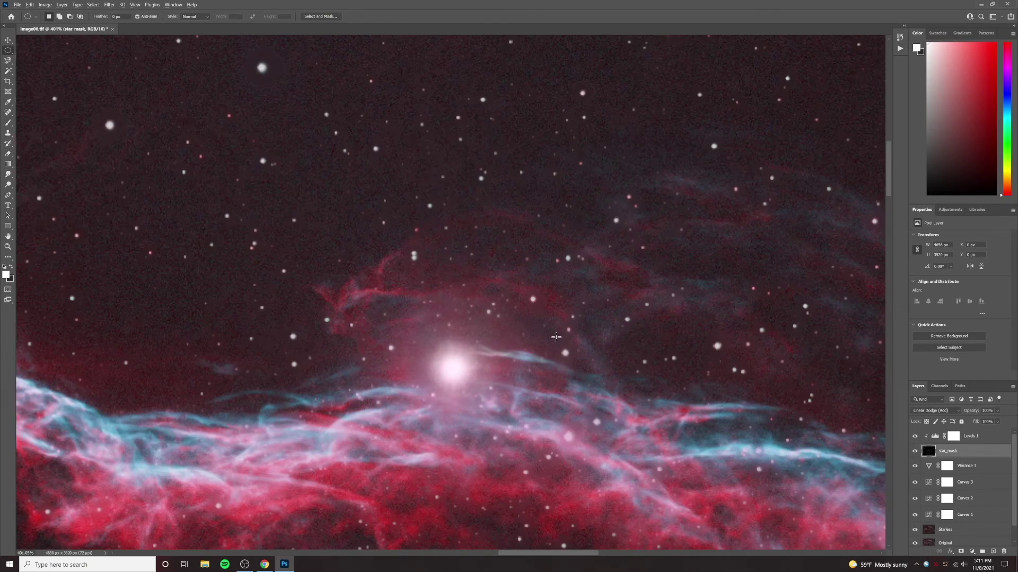
# - Zoom out to the whole nebula and toggle Levels 1 off and on twice to compare the star reduction
pyautogui.scroll(-2, 556, 337)
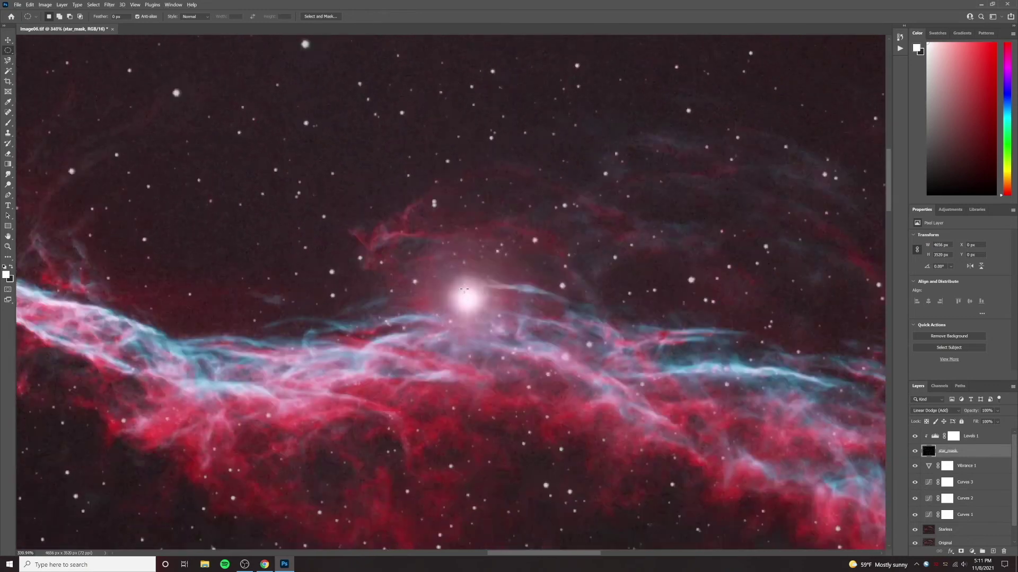
pyautogui.click(8, 247)
pyautogui.scroll(-8, 316, 273)
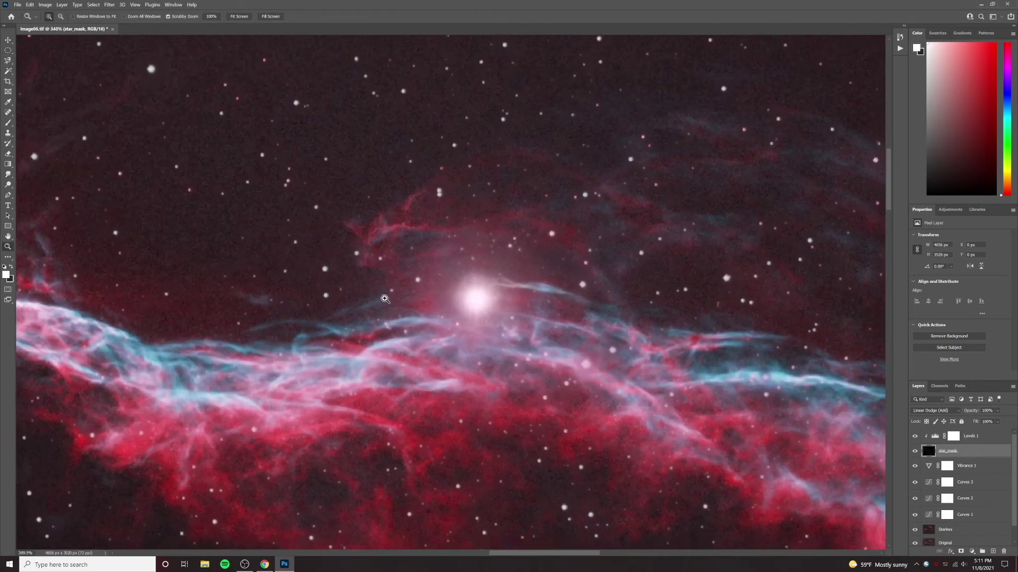
pyautogui.scroll(3, 445, 495)
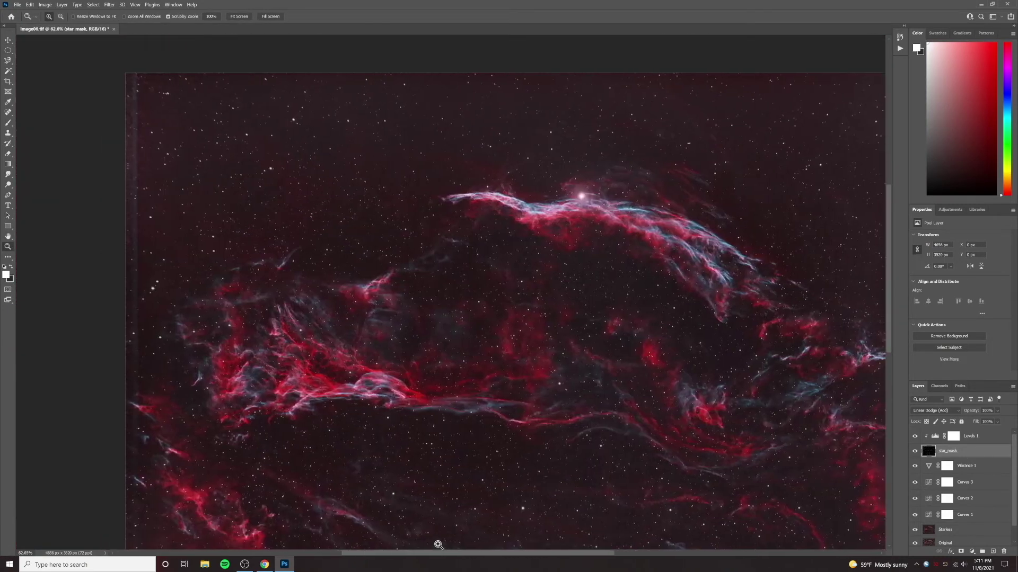
pyautogui.scroll(1, 519, 400)
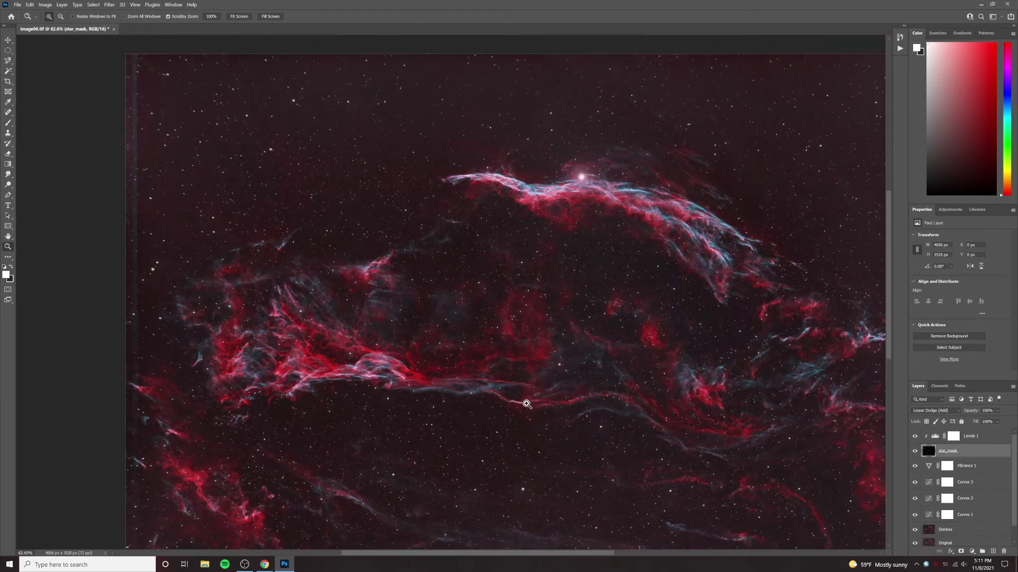
pyautogui.click(915, 437)
pyautogui.click(915, 437)
pyautogui.click(916, 436)
pyautogui.click(916, 437)
# - Select the star_mask layer and bring up the new adjustment layer list
pyautogui.click(933, 438)
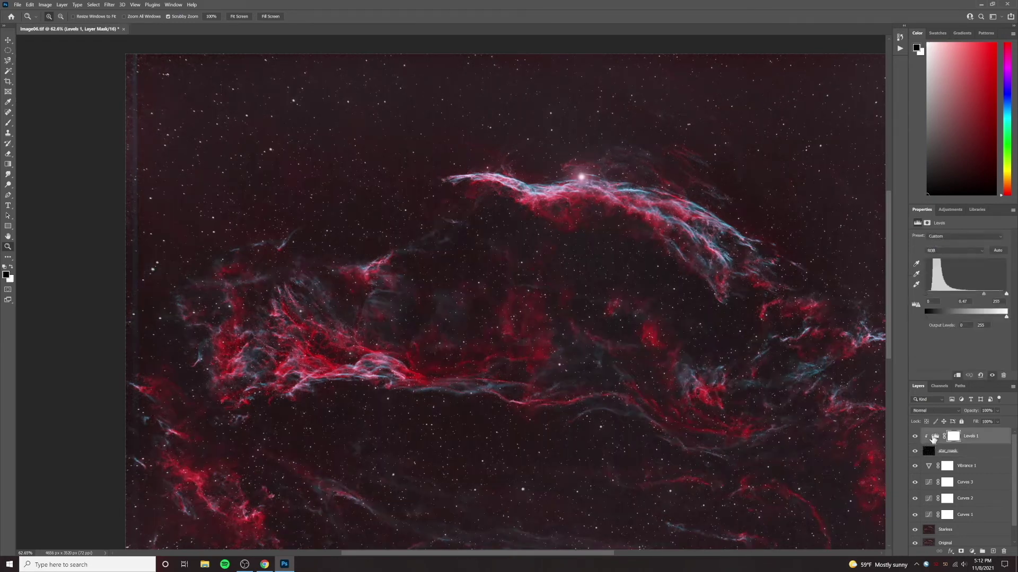
pyautogui.hscroll(3, 595, 552)
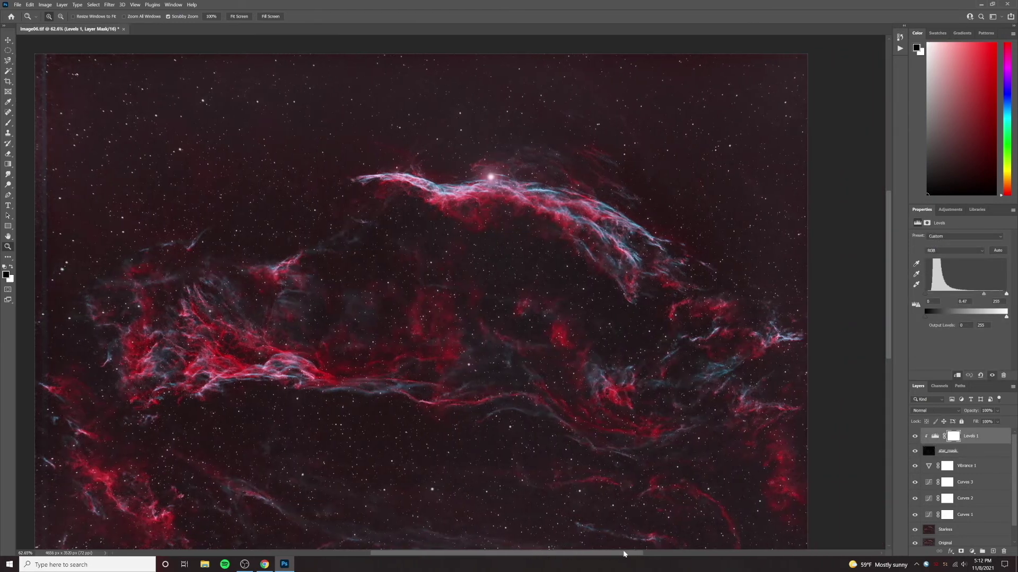
pyautogui.scroll(-1, 552, 421)
pyautogui.scroll(-1, 558, 413)
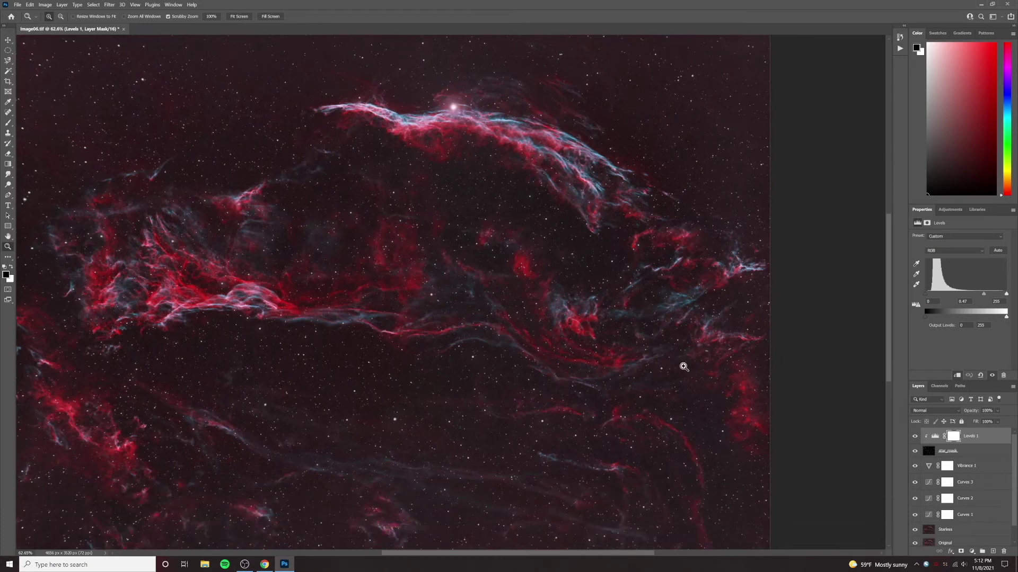
pyautogui.click(927, 451)
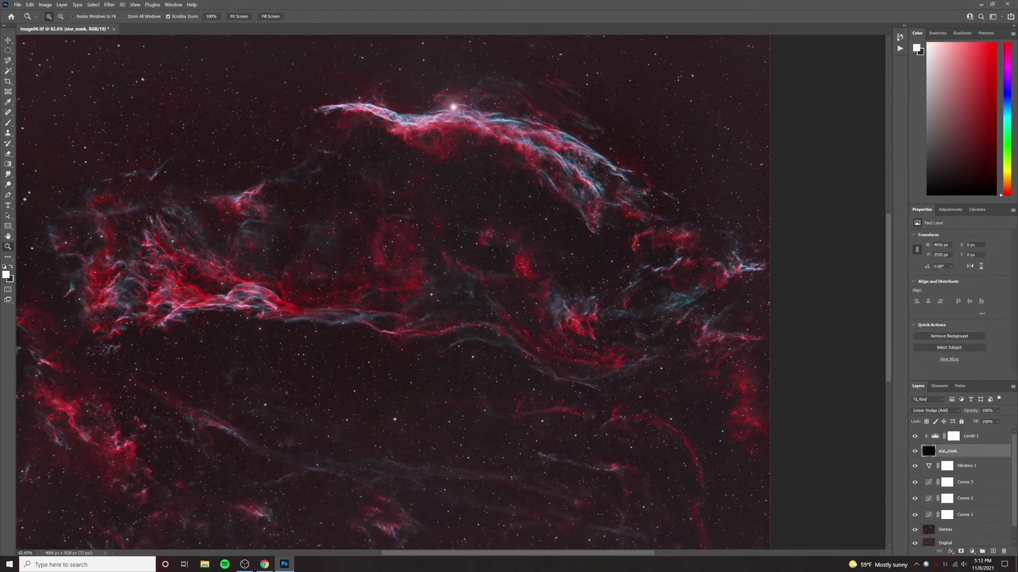
pyautogui.click(972, 551)
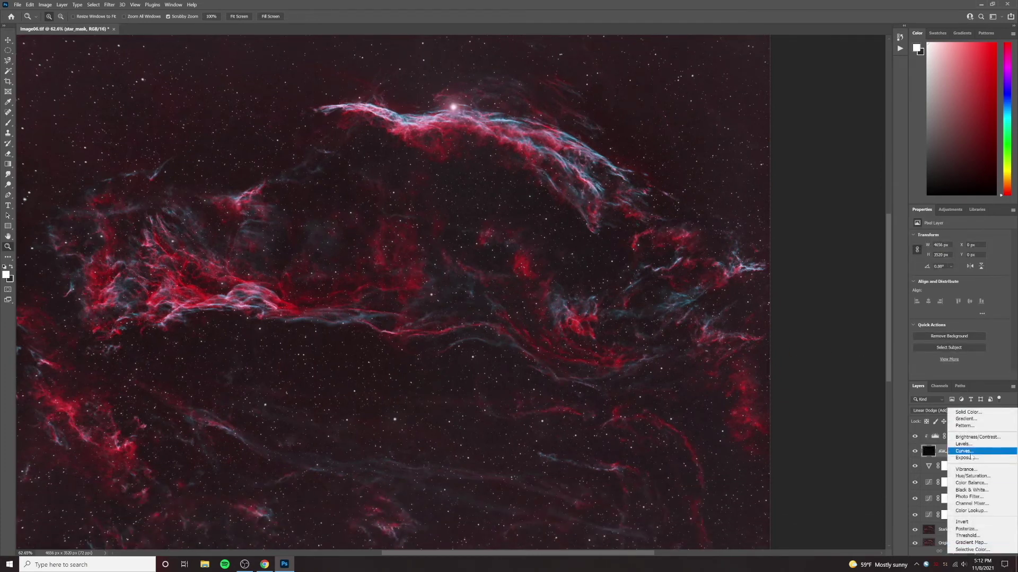
# - Add a Curves 4 layer with Levels 1 hidden, pulling the curve down to input 115, output 66
pyautogui.click(964, 451)
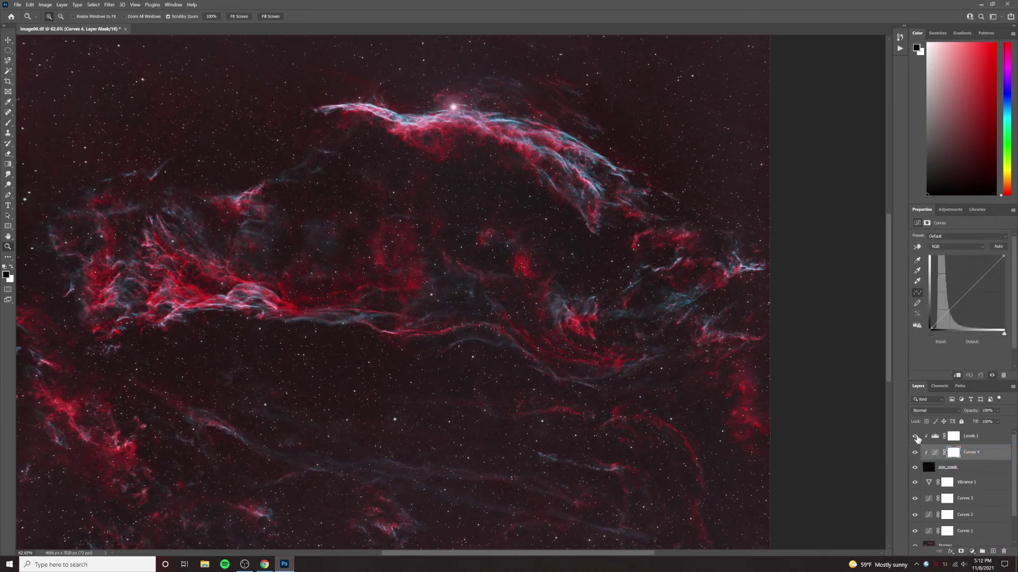
pyautogui.click(908, 437)
pyautogui.click(934, 452)
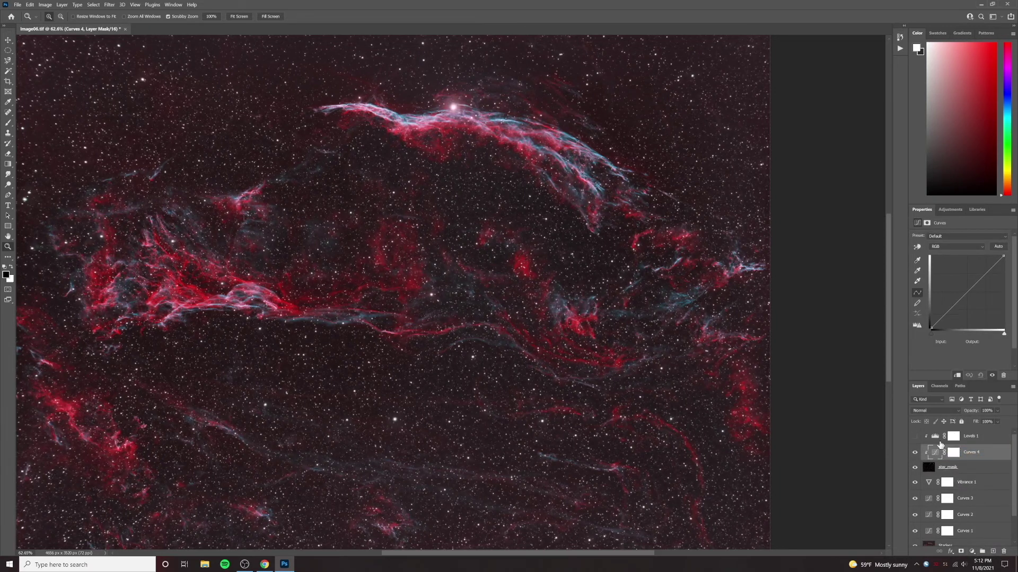
pyautogui.moveTo(957, 305)
pyautogui.mouseDown()
pyautogui.moveTo(962, 318)
pyautogui.moveTo(964, 309)
pyautogui.mouseUp()
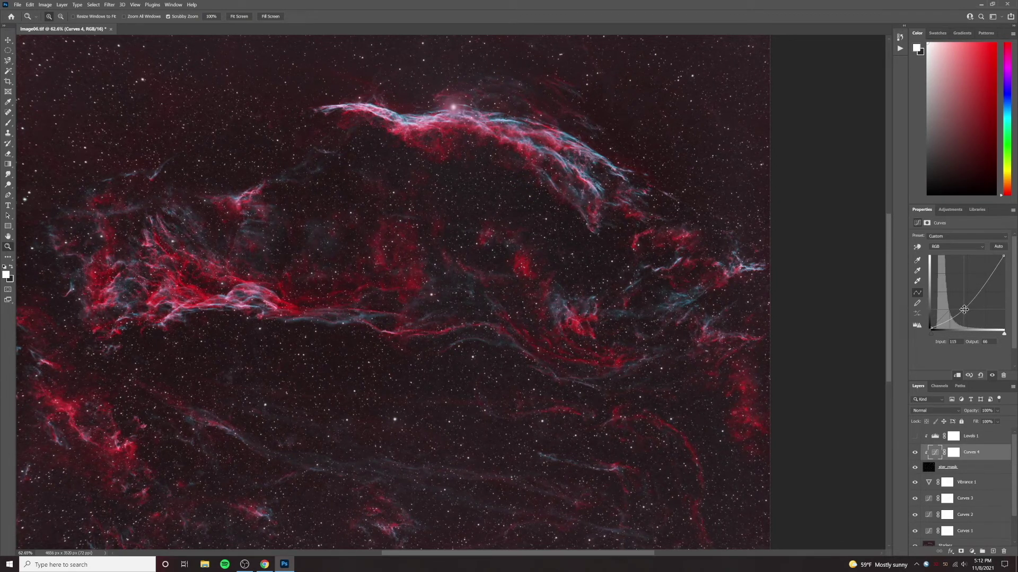
# - Copy the Levels 1 blurred-circle mask into the Curves 4 layer mask to protect the bright star
pyautogui.click(954, 436)
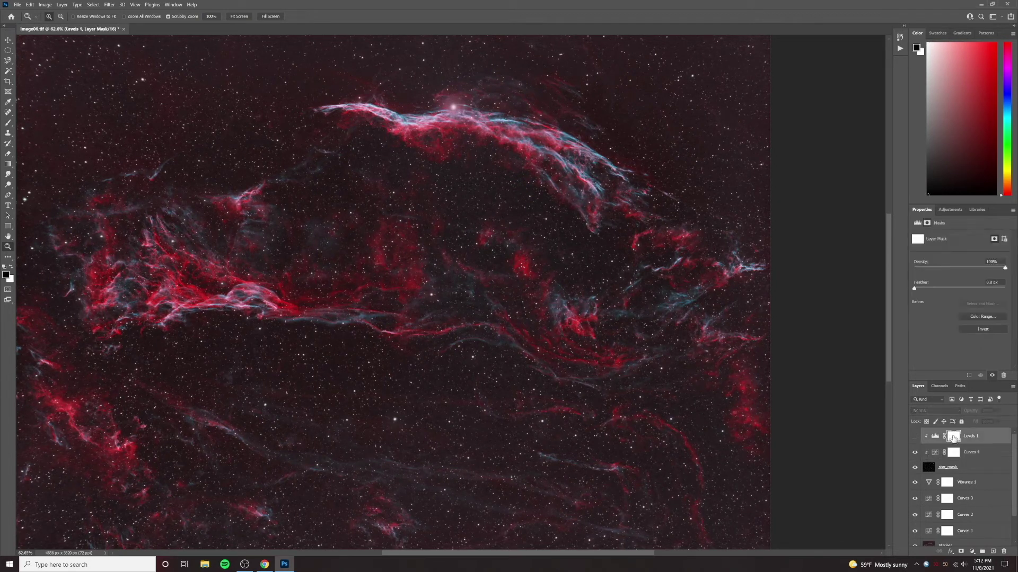
pyautogui.keyDown('alt'); pyautogui.click(954, 437); pyautogui.keyUp('alt')
pyautogui.keyDown('ctrl'); pyautogui.click(954, 438); pyautogui.keyUp('ctrl')
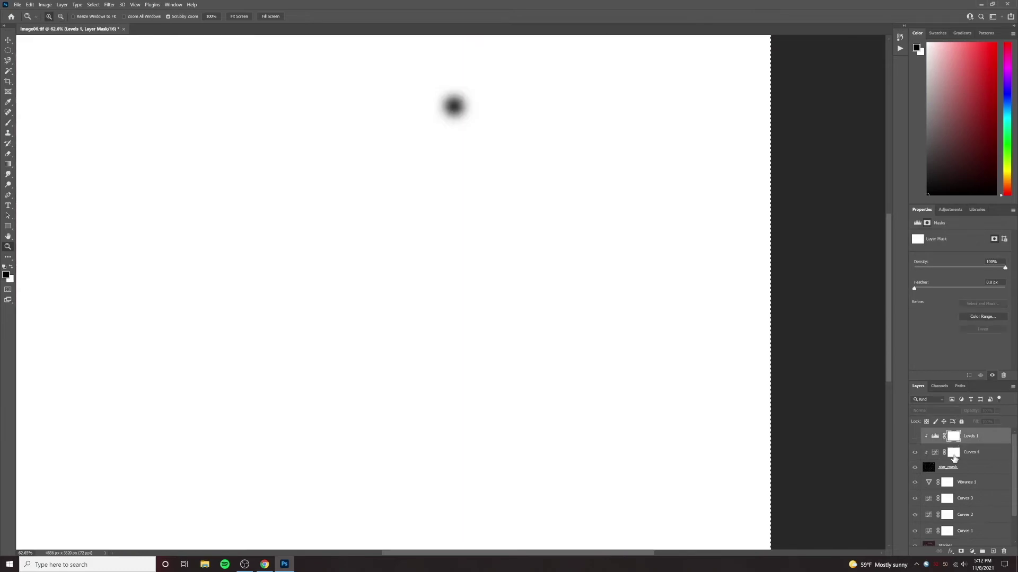
pyautogui.keyDown('alt'); pyautogui.click(956, 454); pyautogui.keyUp('alt')
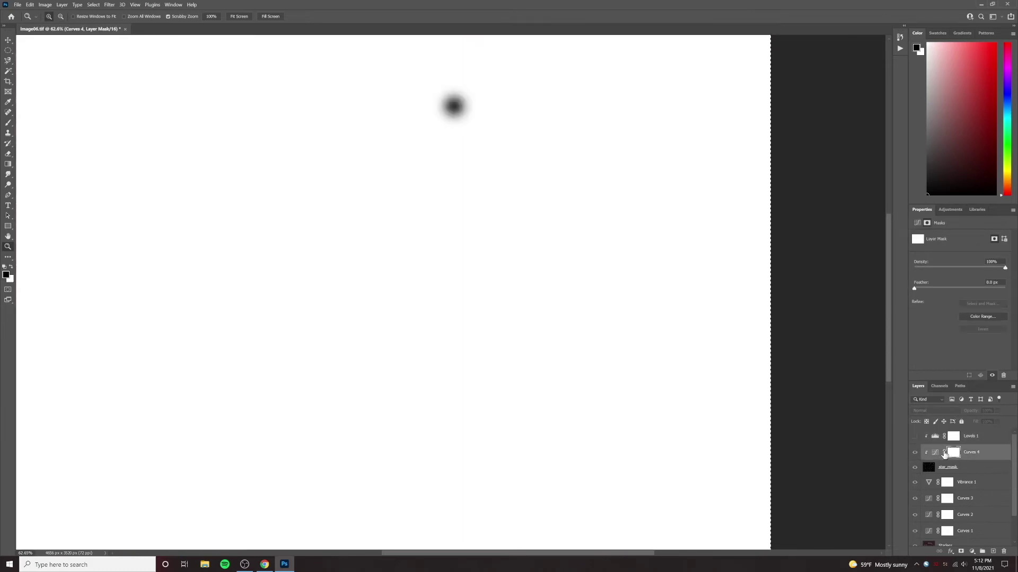
pyautogui.click(926, 454)
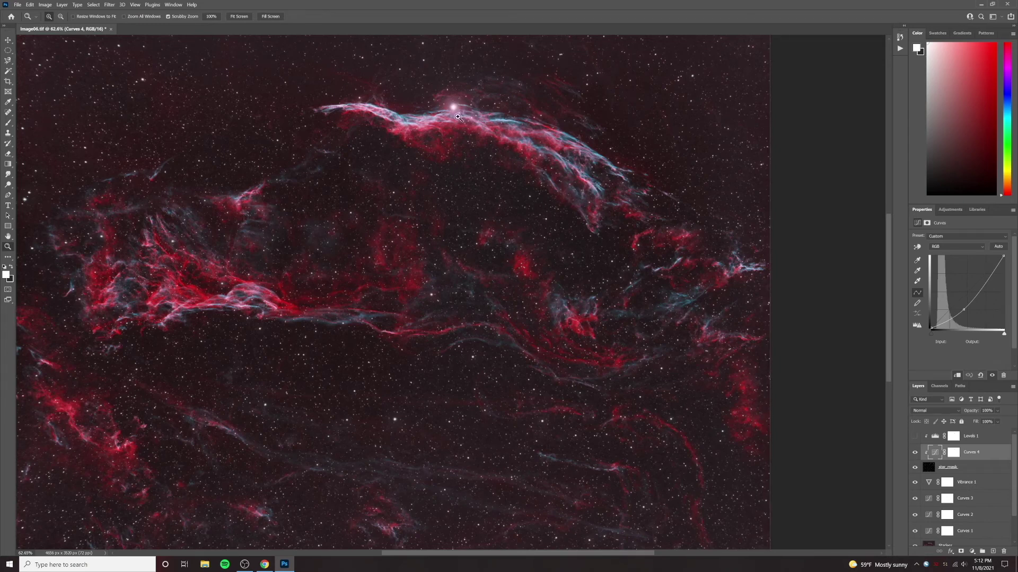
# - Zoom in on the nebula, then zoom back out to fit the whole image
pyautogui.scroll(-2, 403, 317)
pyautogui.scroll(-2, 413, 340)
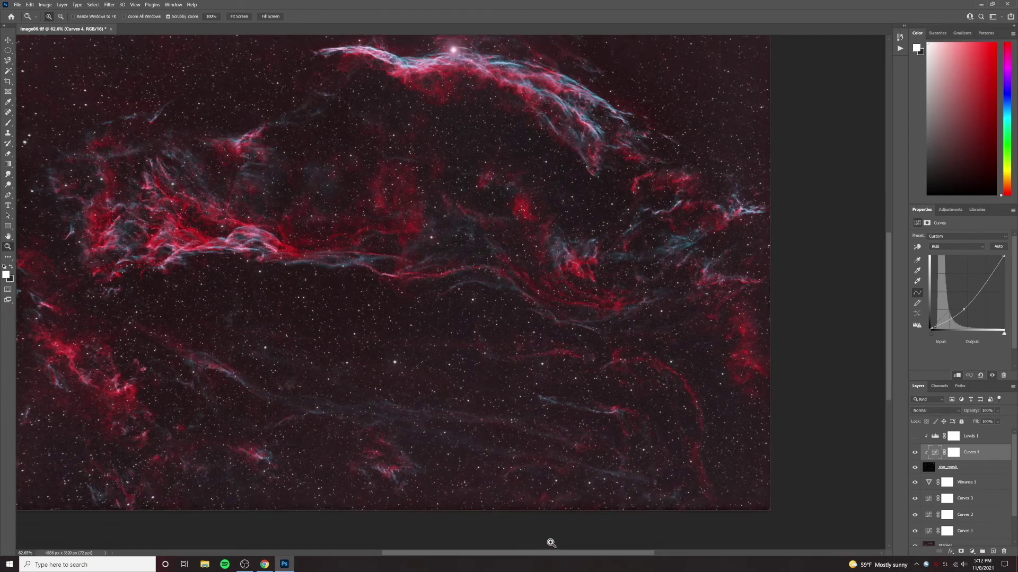
pyautogui.hscroll(-3, 552, 554)
pyautogui.scroll(3, 546, 461)
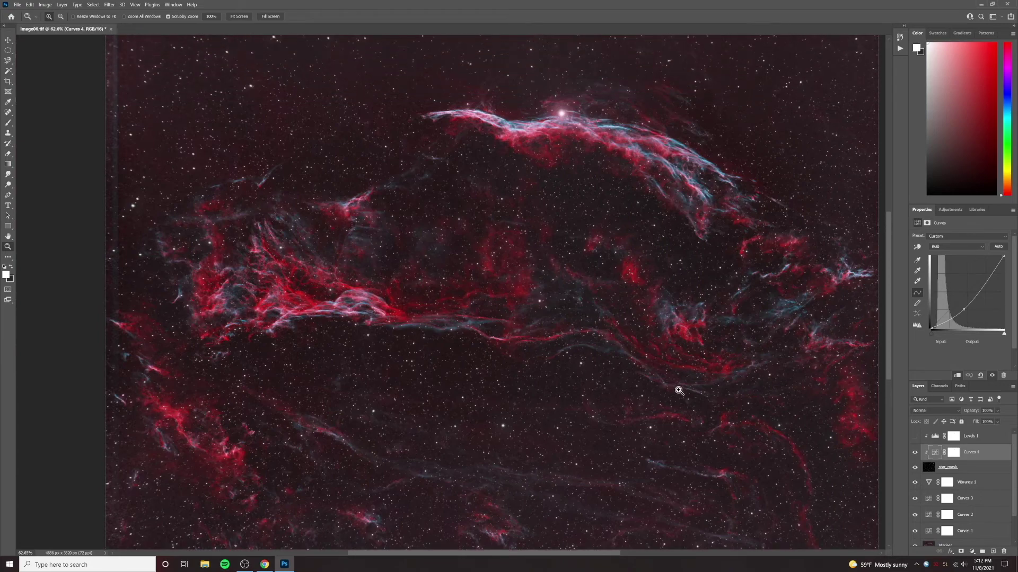
pyautogui.click(704, 393)
pyautogui.click(702, 381)
pyautogui.moveTo(703, 381); pyautogui.dragTo(628, 301)
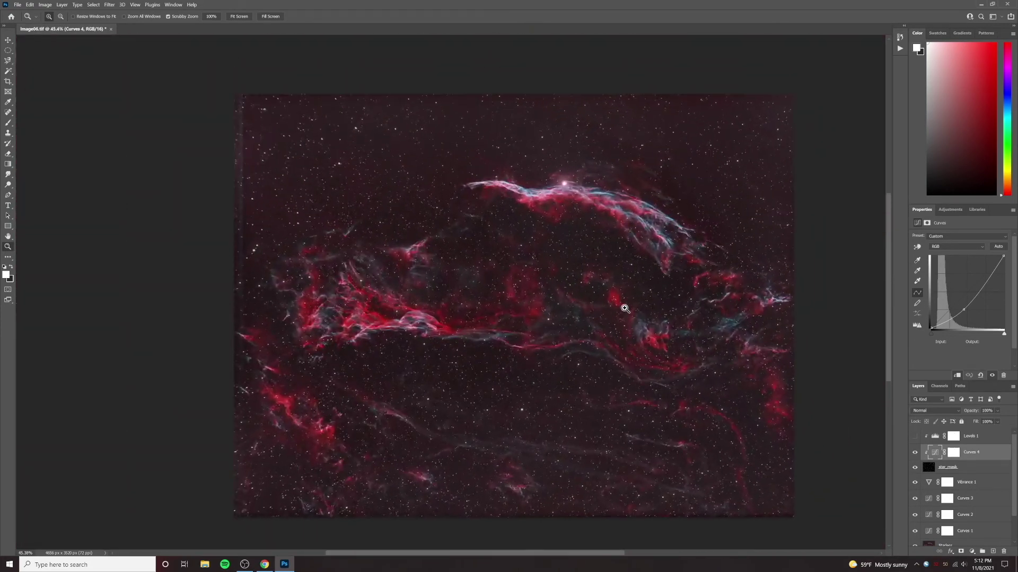